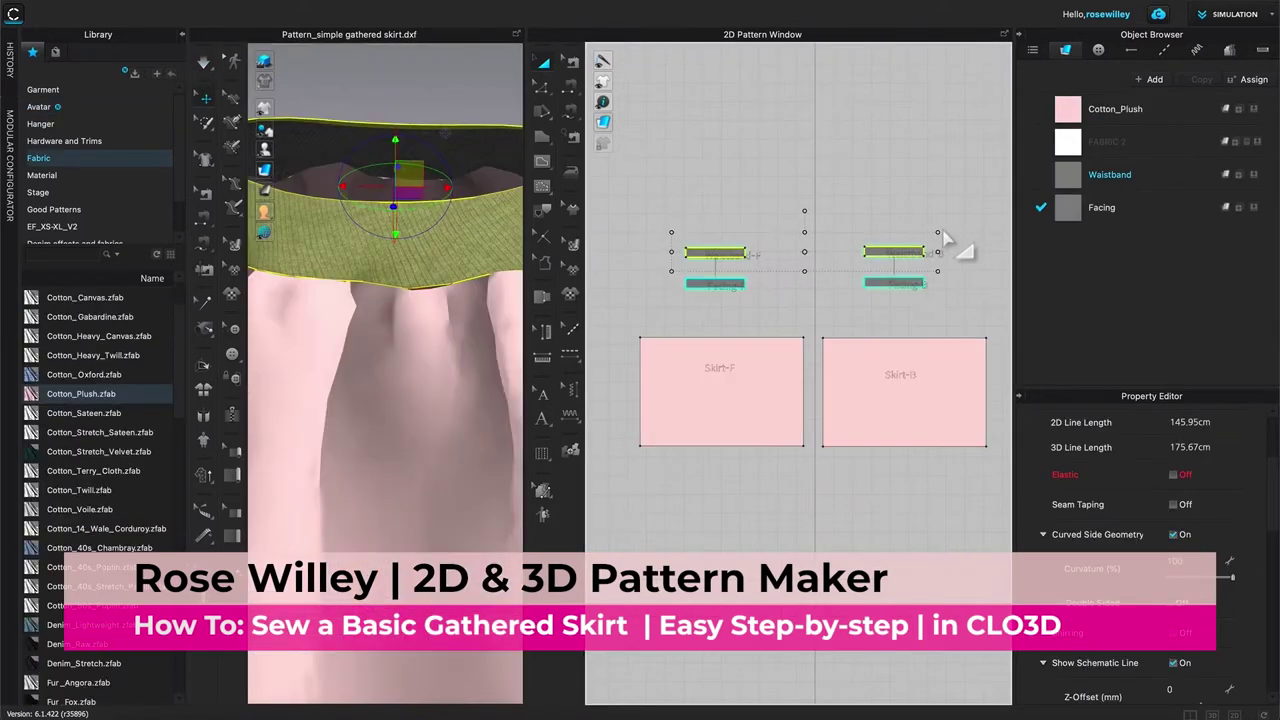
# Step: Preview a seam from Waistband-B to Skirt-B's top edge, pick Segment Sewing, and orbit to the front
pyautogui.scroll(-2, 1275, 483)
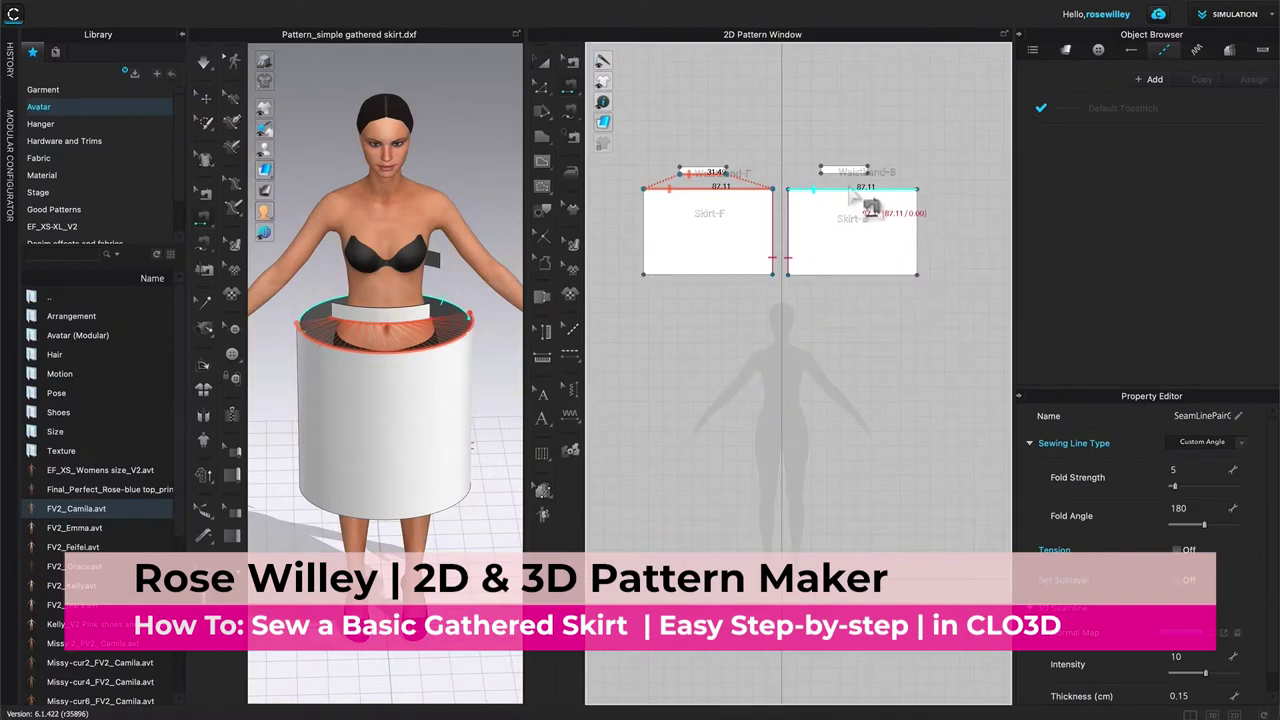
pyautogui.click(843, 176)
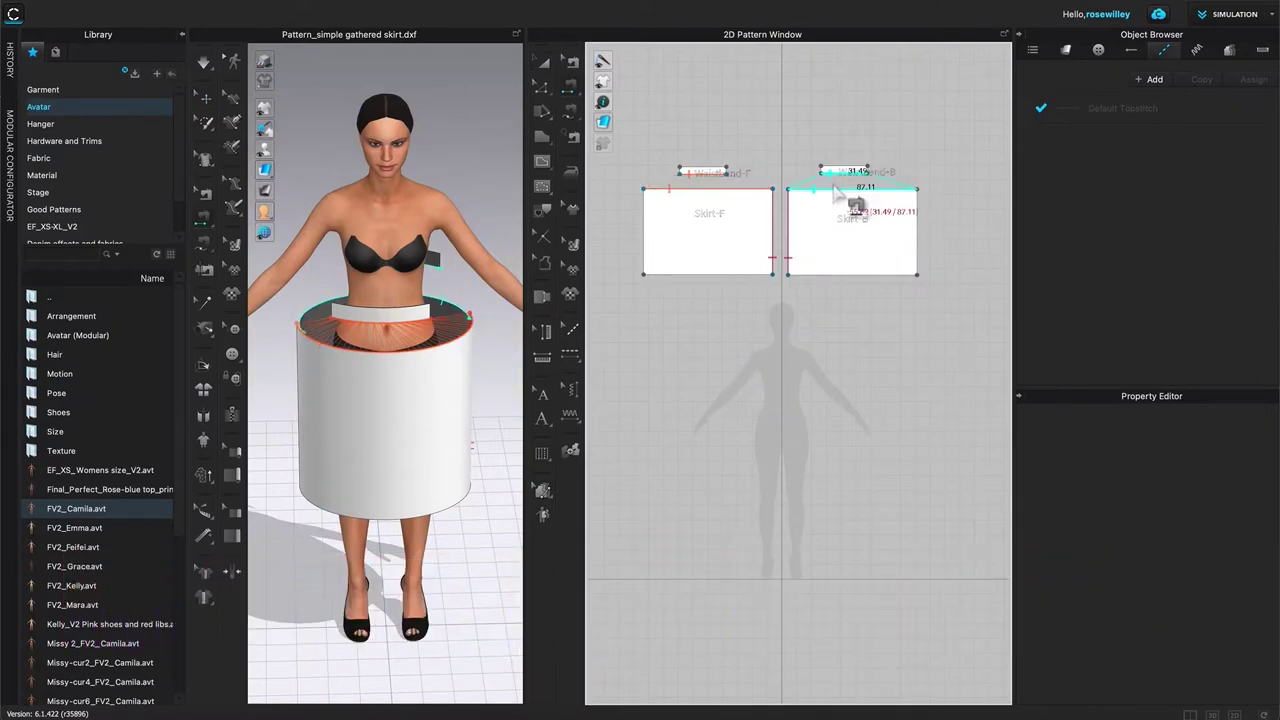
pyautogui.click(850, 189)
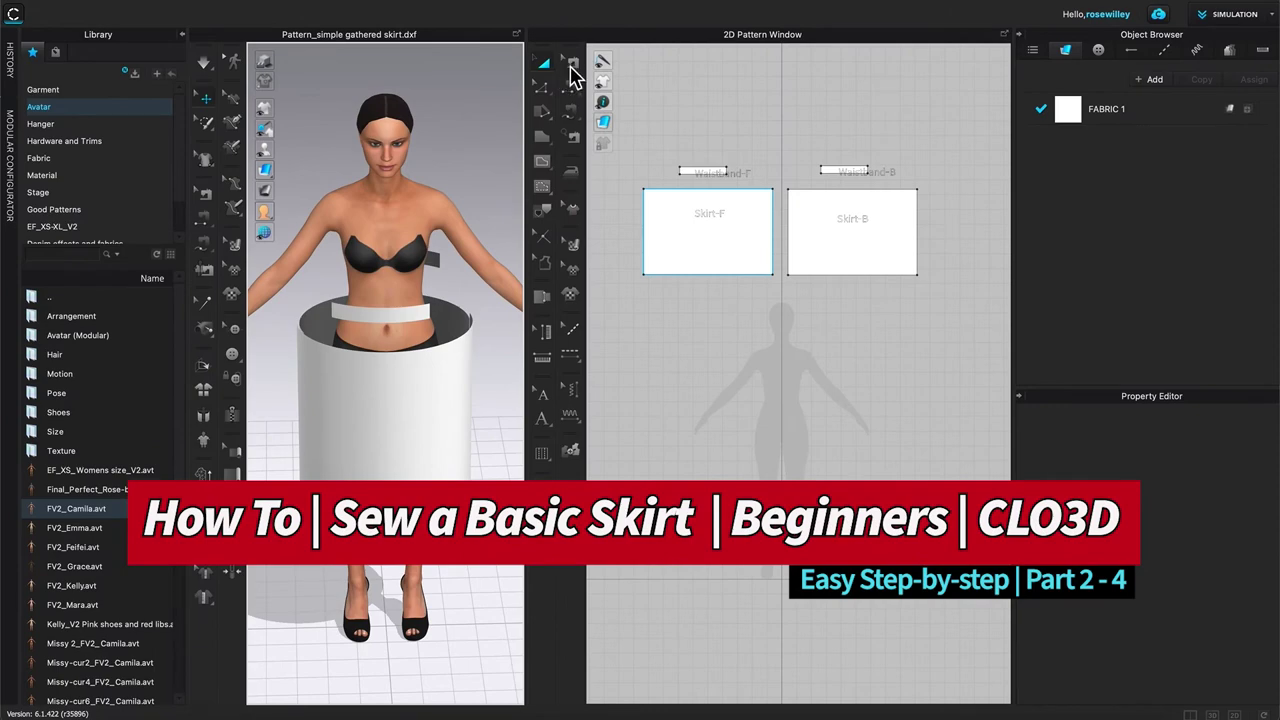
pyautogui.click(573, 84)
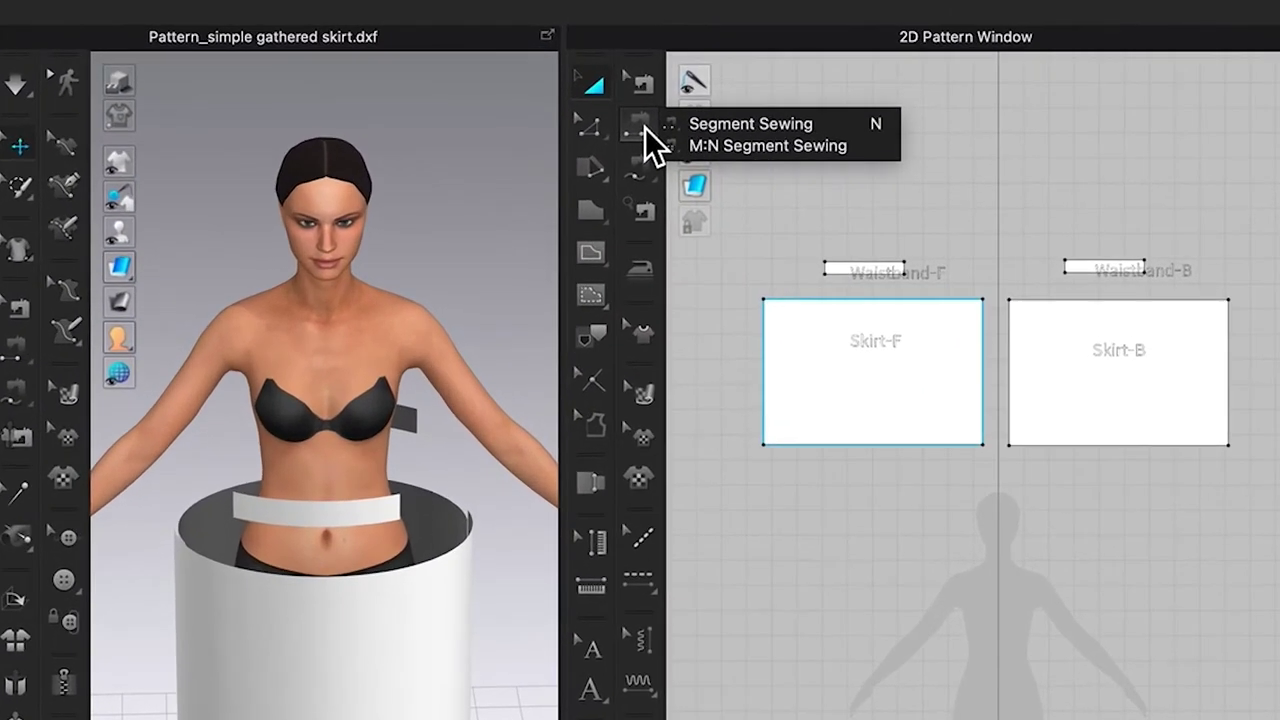
pyautogui.click(648, 125)
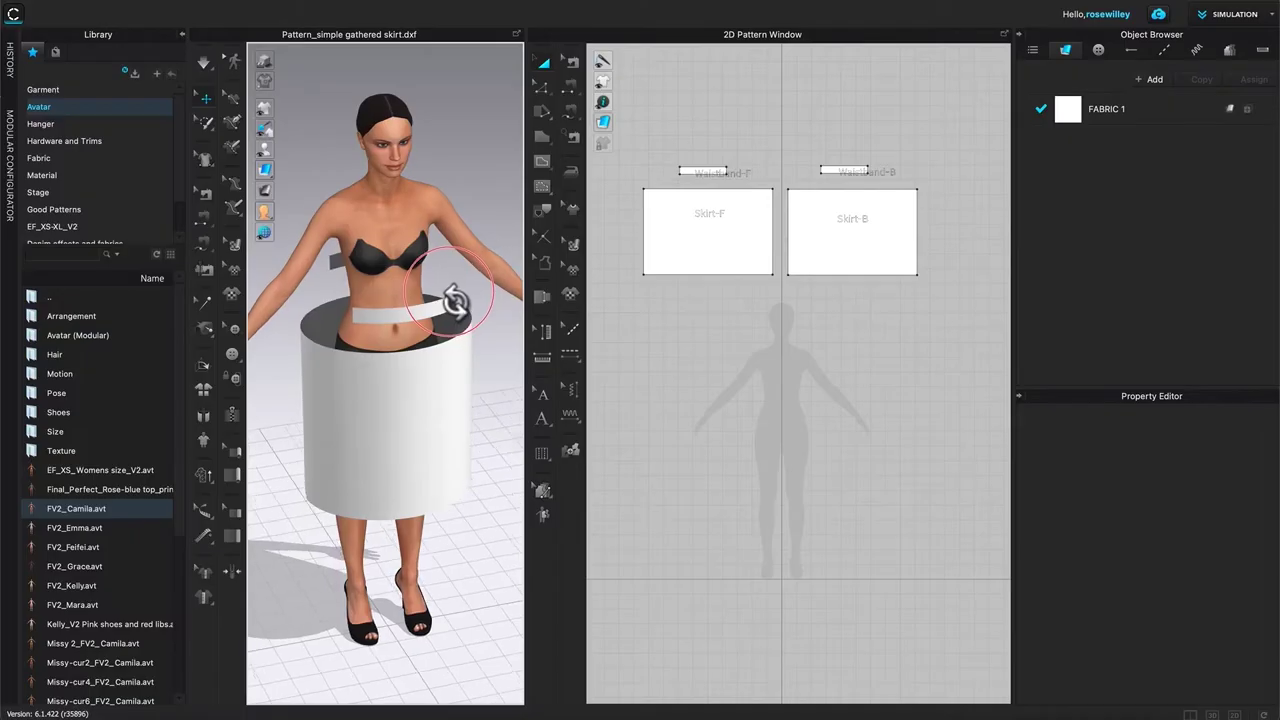
pyautogui.moveTo(455, 300)
pyautogui.mouseDown(button='right')
pyautogui.moveTo(437, 302)
pyautogui.moveTo(443, 316)
pyautogui.mouseUp(button='right')
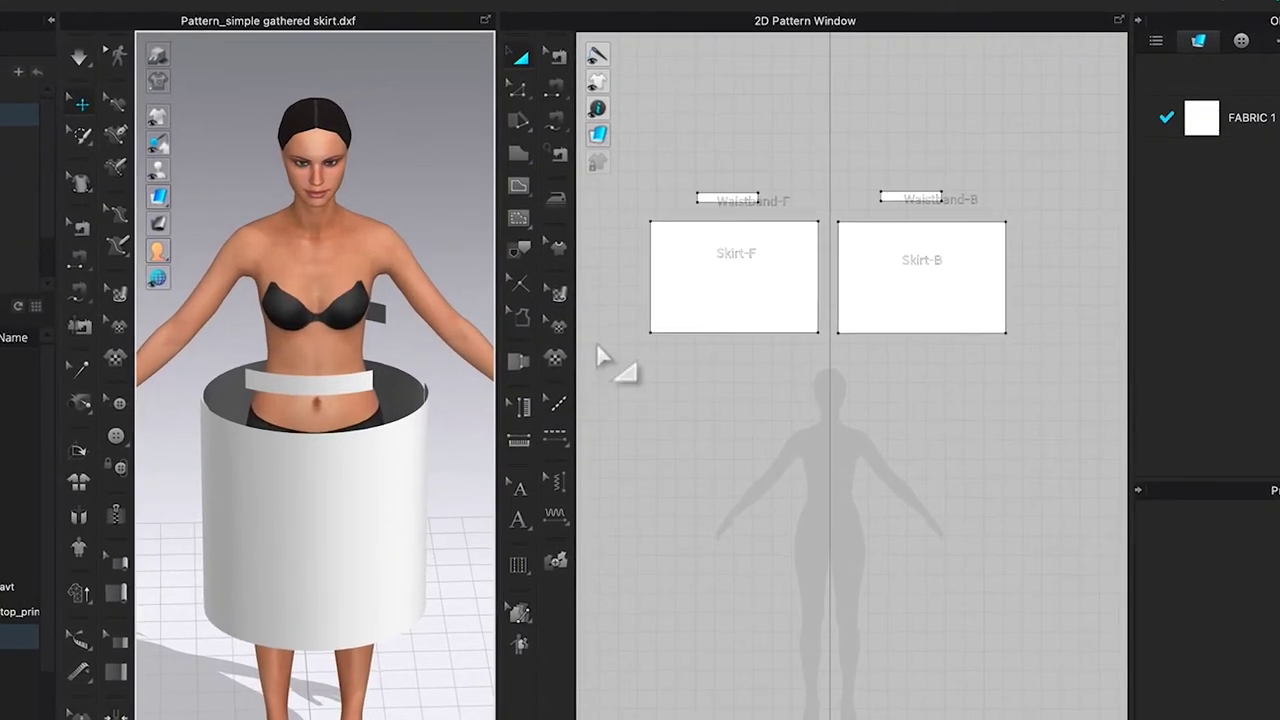
pyautogui.click(808, 322)
pyautogui.click(862, 280)
pyautogui.click(852, 294)
pyautogui.click(840, 279)
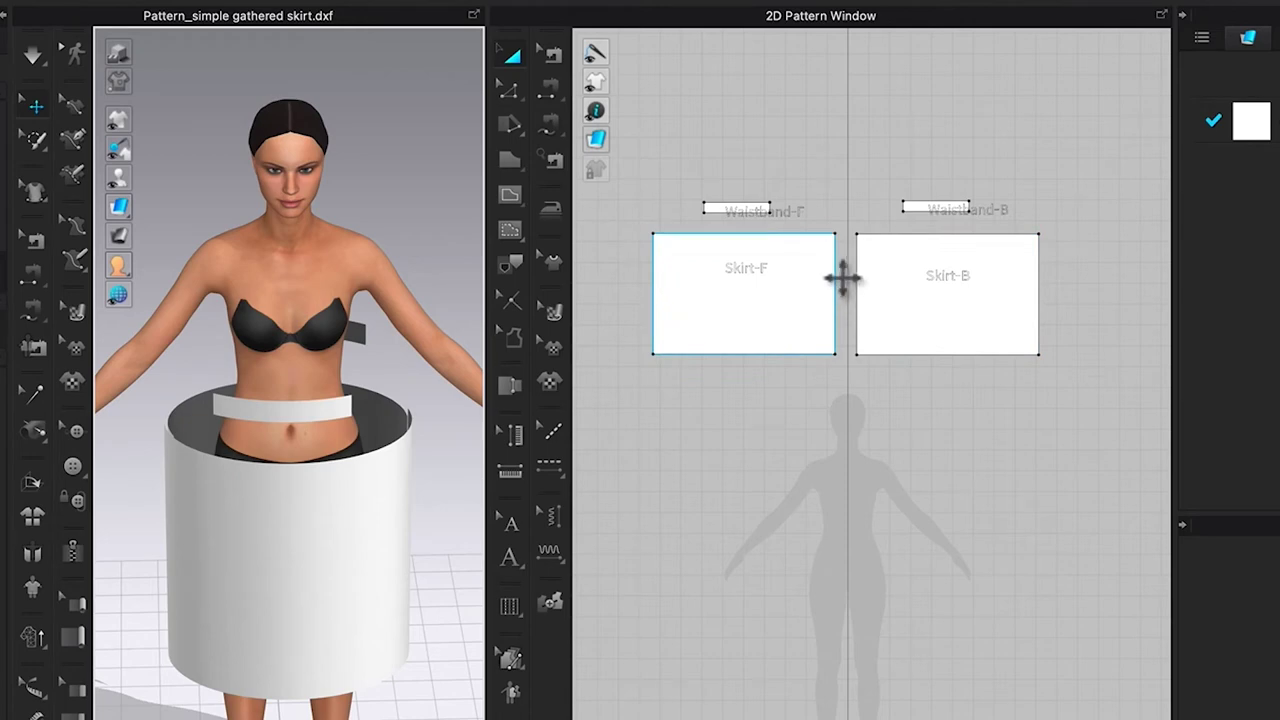
pyautogui.click(880, 286)
pyautogui.click(706, 309)
pyautogui.click(1066, 288)
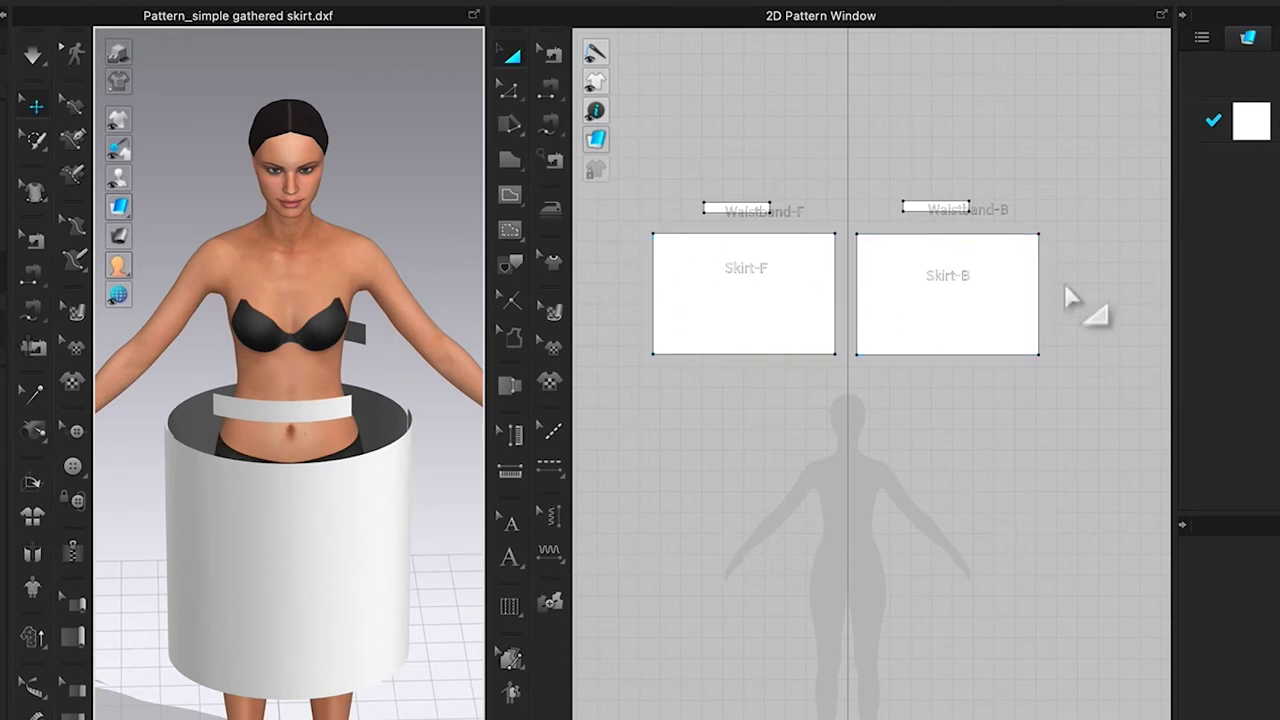
pyautogui.click(949, 294)
pyautogui.click(851, 296)
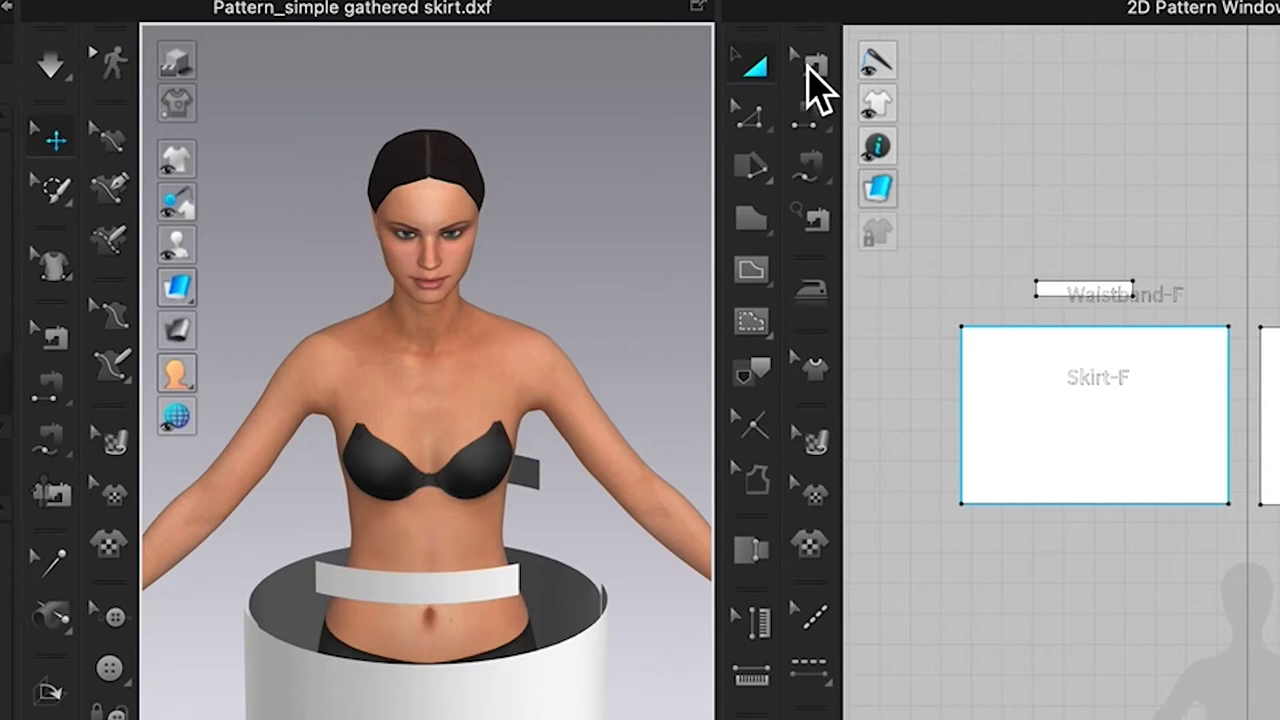
# Step: Start a Segment Sewing side seam on Skirt-F's right edge
pyautogui.click(824, 120)
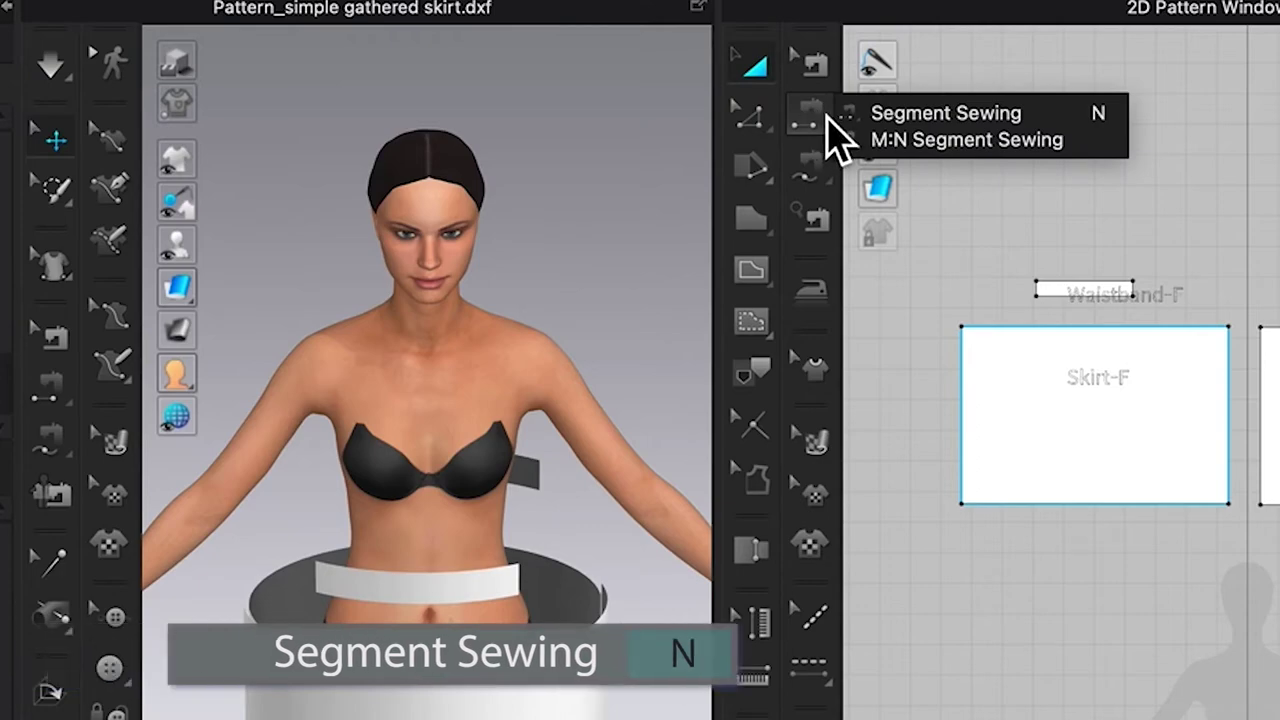
pyautogui.click(1040, 118)
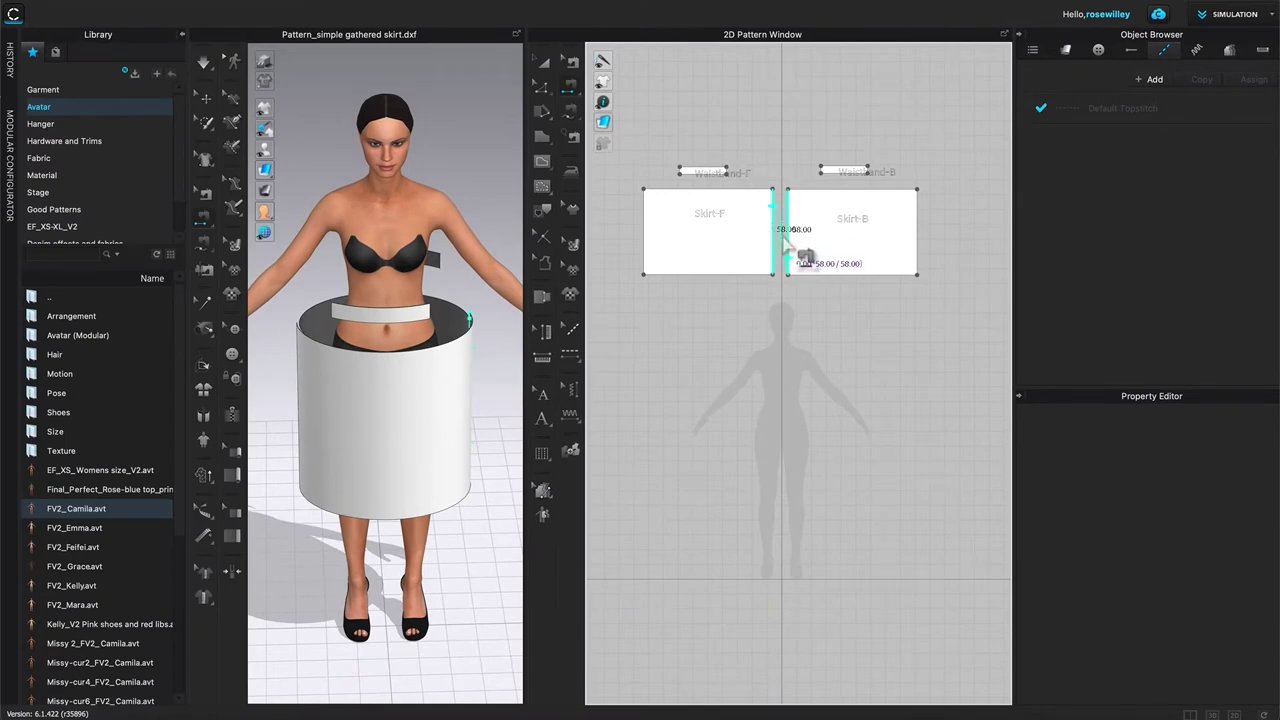
pyautogui.click(806, 268)
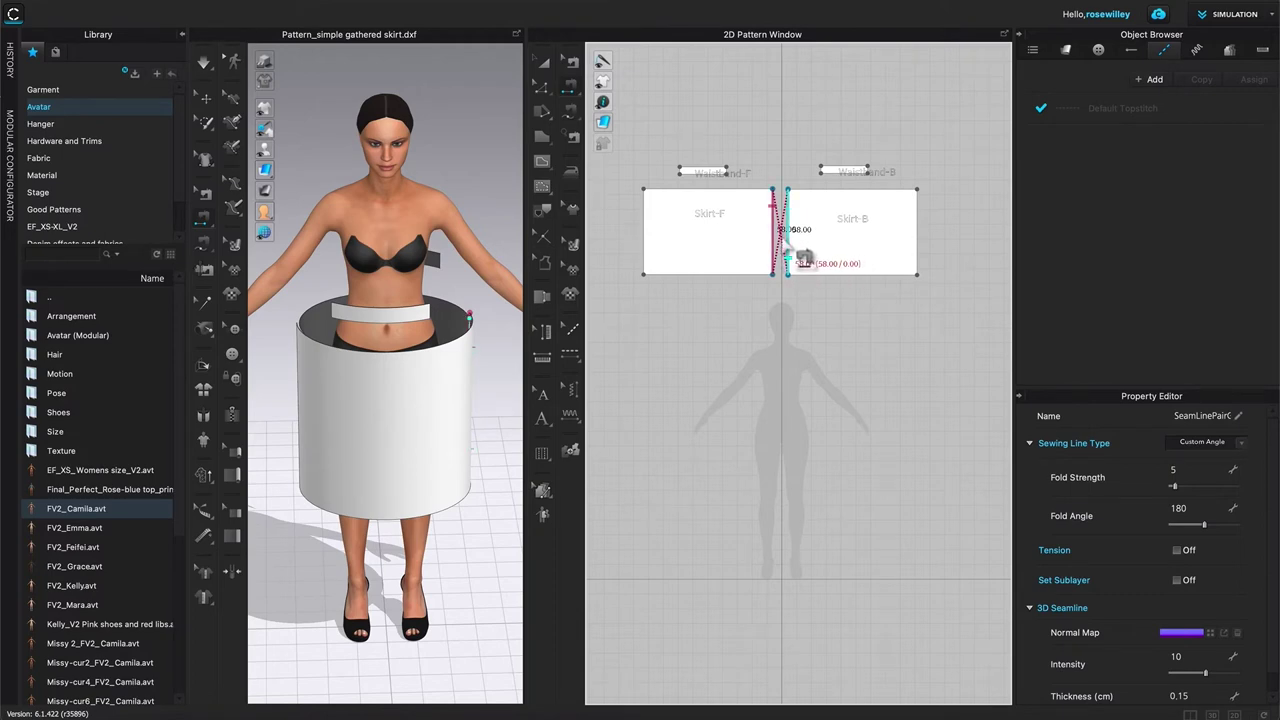
# Step: Finish the 58.00 side seam on Skirt-B's left edge and bring up the crossed seam's options with Edit Sewing
pyautogui.click(803, 260)
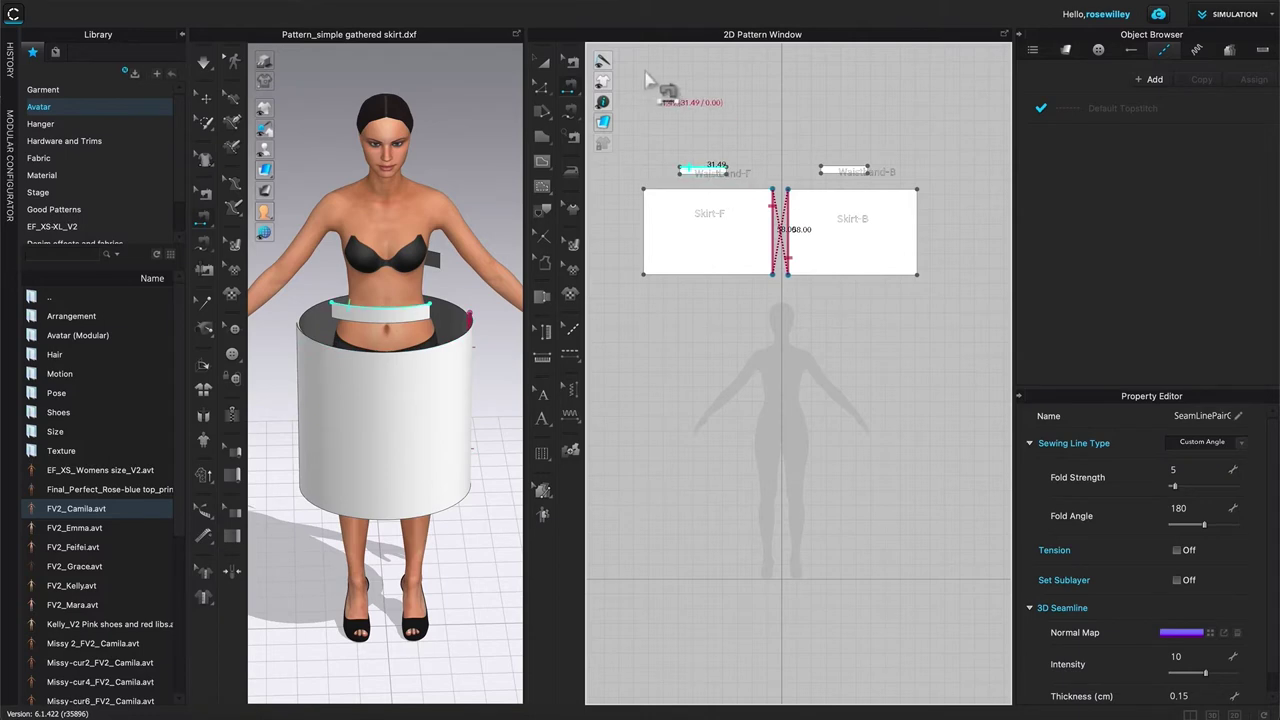
pyautogui.click(576, 70)
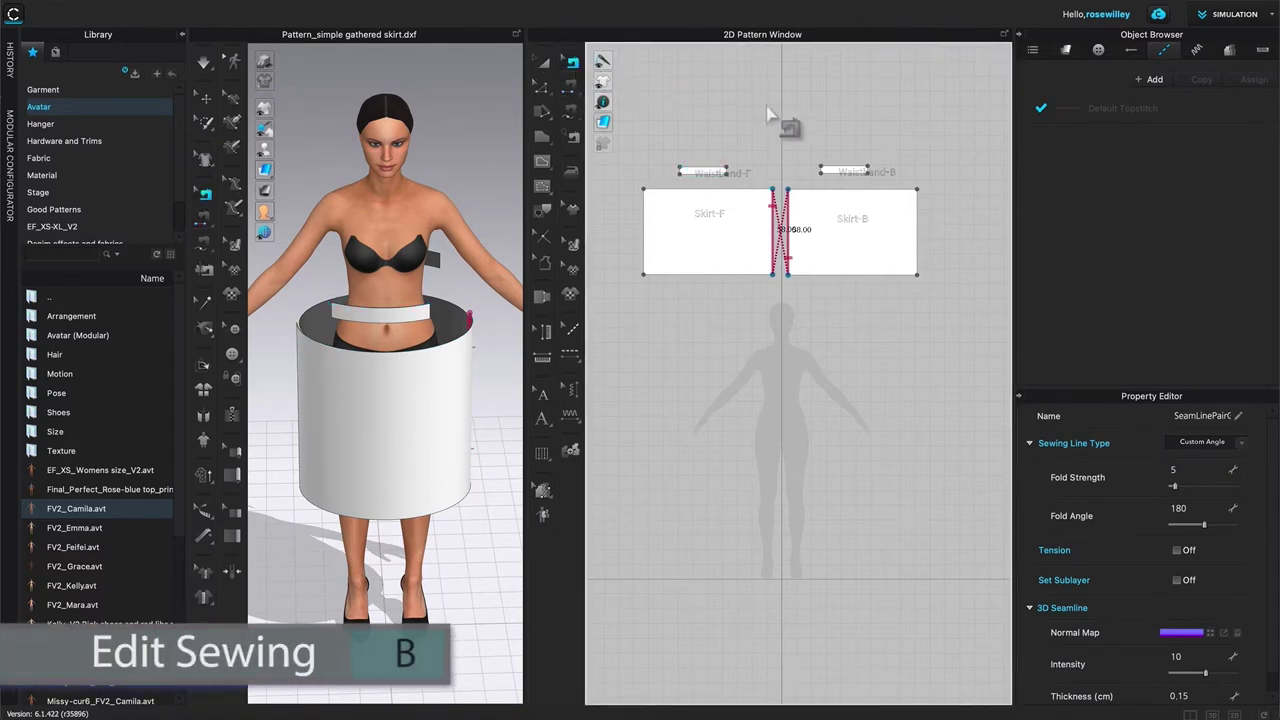
pyautogui.rightClick(780, 229)
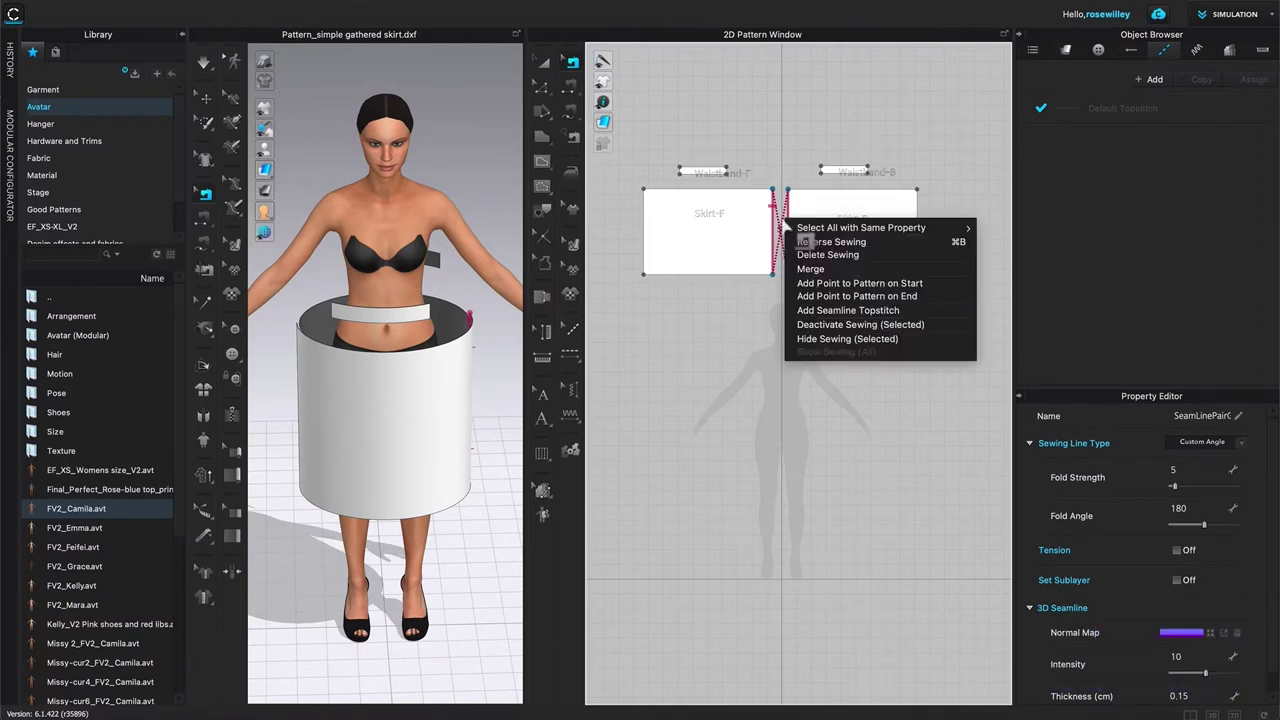
# Step: Reverse the crossed side seam so its lines run parallel, then start a seam on Waistband-F's top edge
pyautogui.click(874, 246)
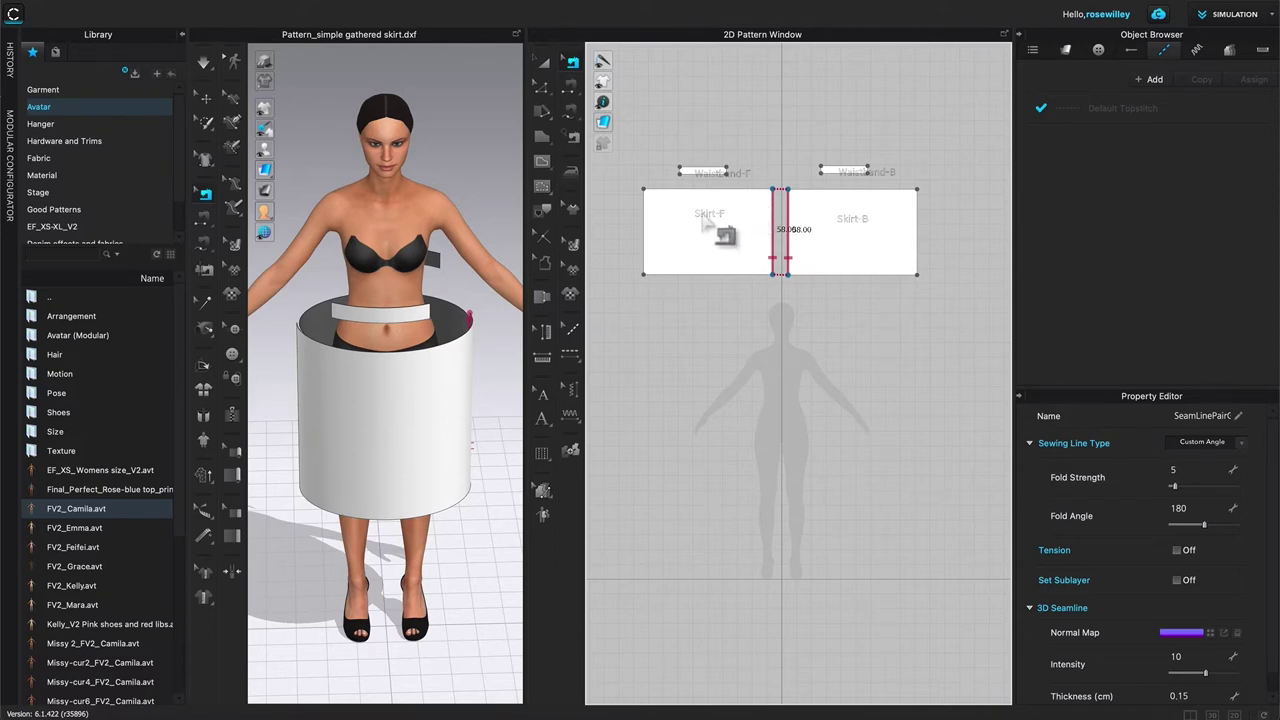
pyautogui.click(573, 88)
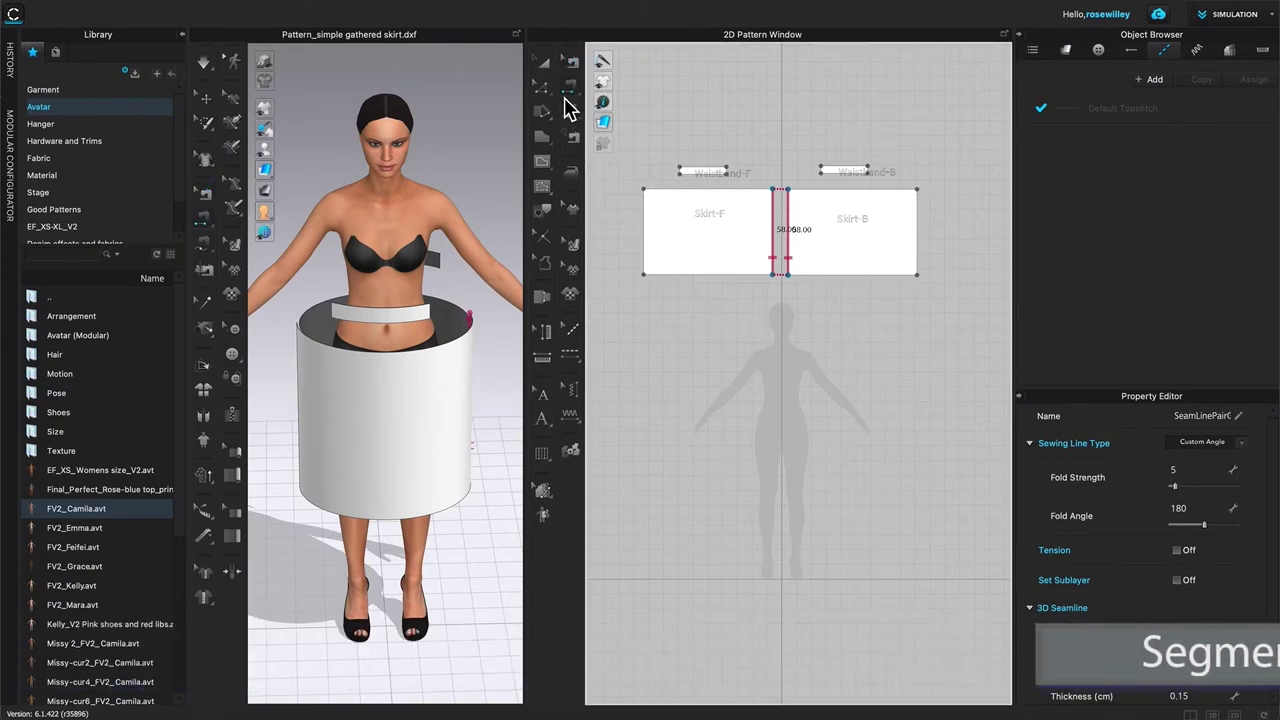
pyautogui.click(700, 172)
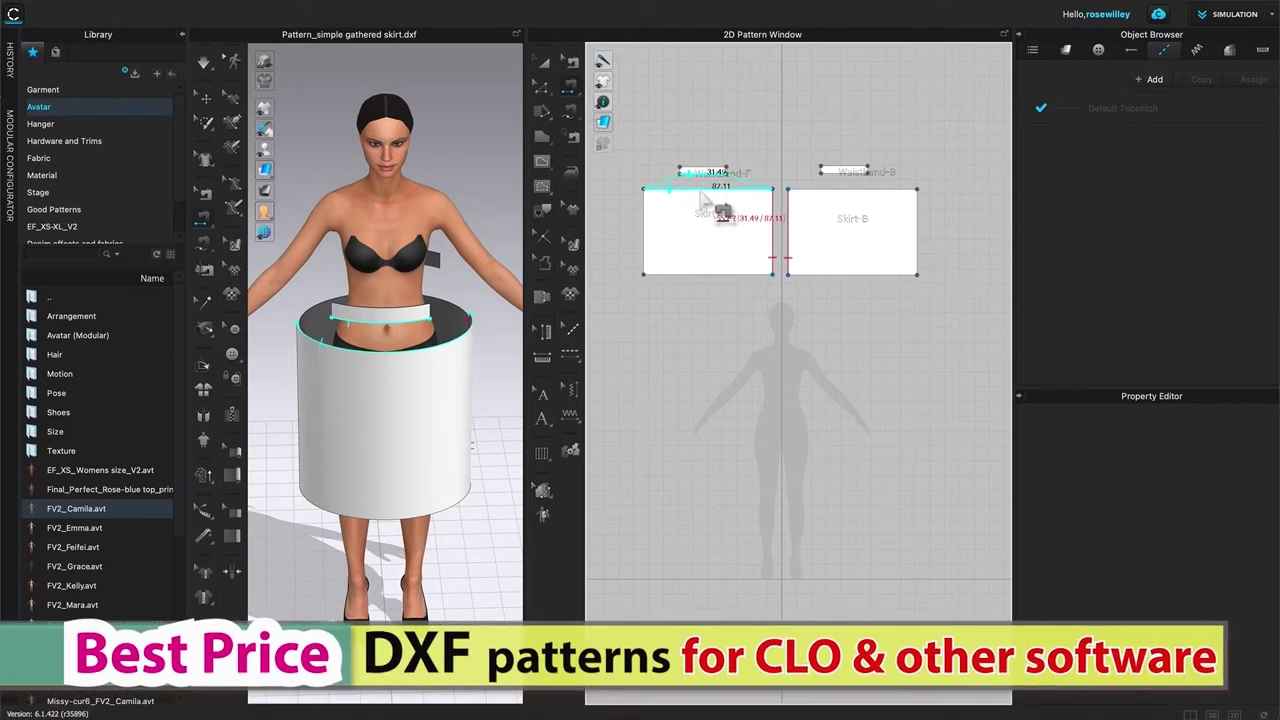
# Step: Gather Skirt-F's top edge onto Waistband-F and Skirt-B's top edge onto Waistband-B
pyautogui.click(735, 192)
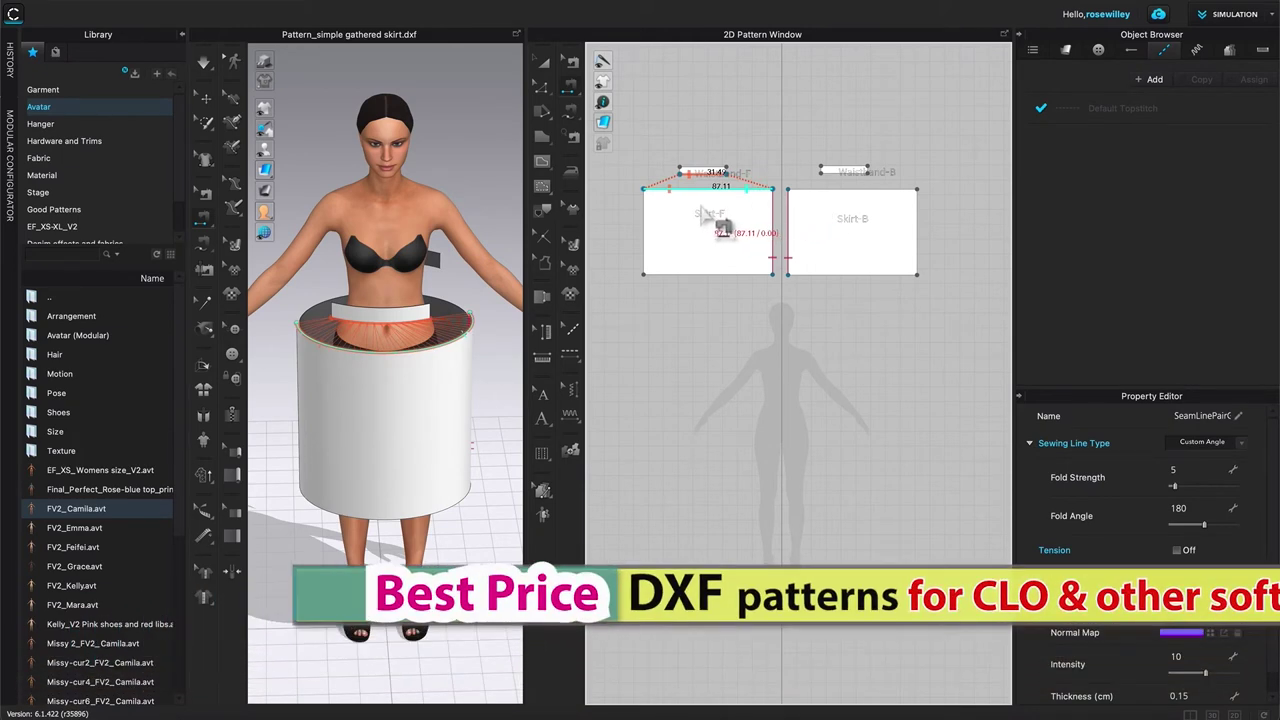
pyautogui.click(840, 174)
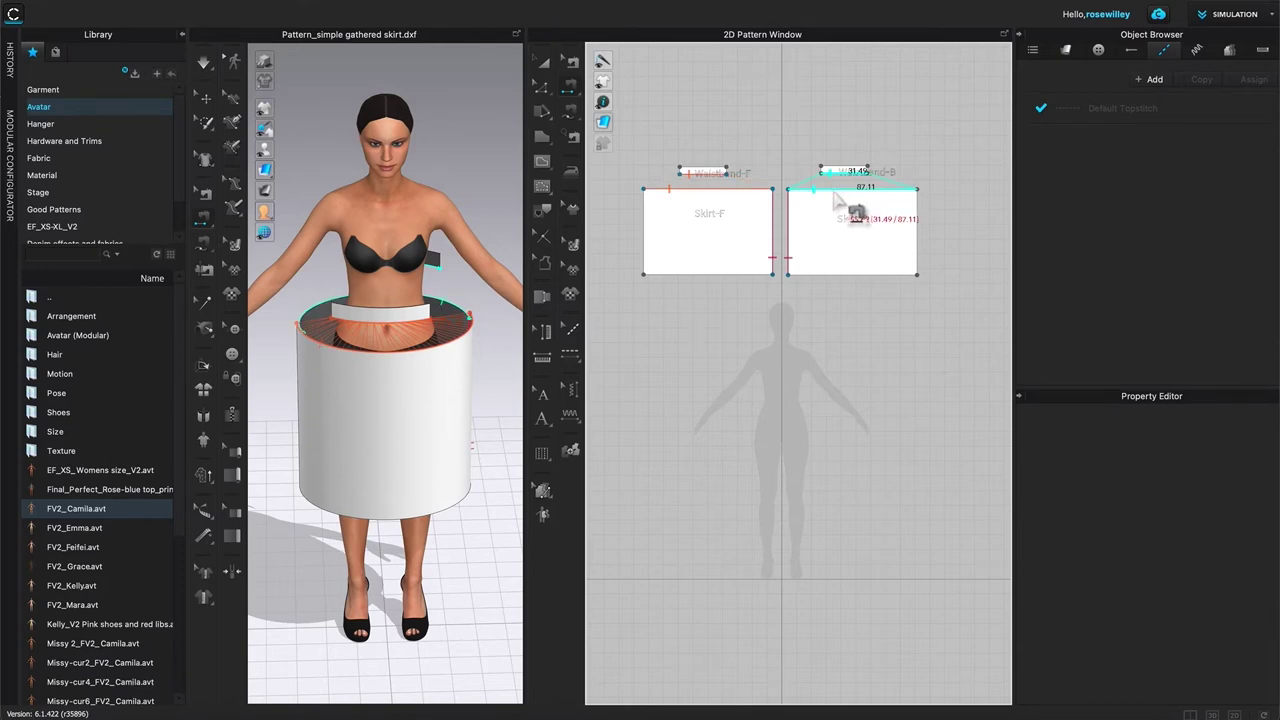
pyautogui.click(836, 193)
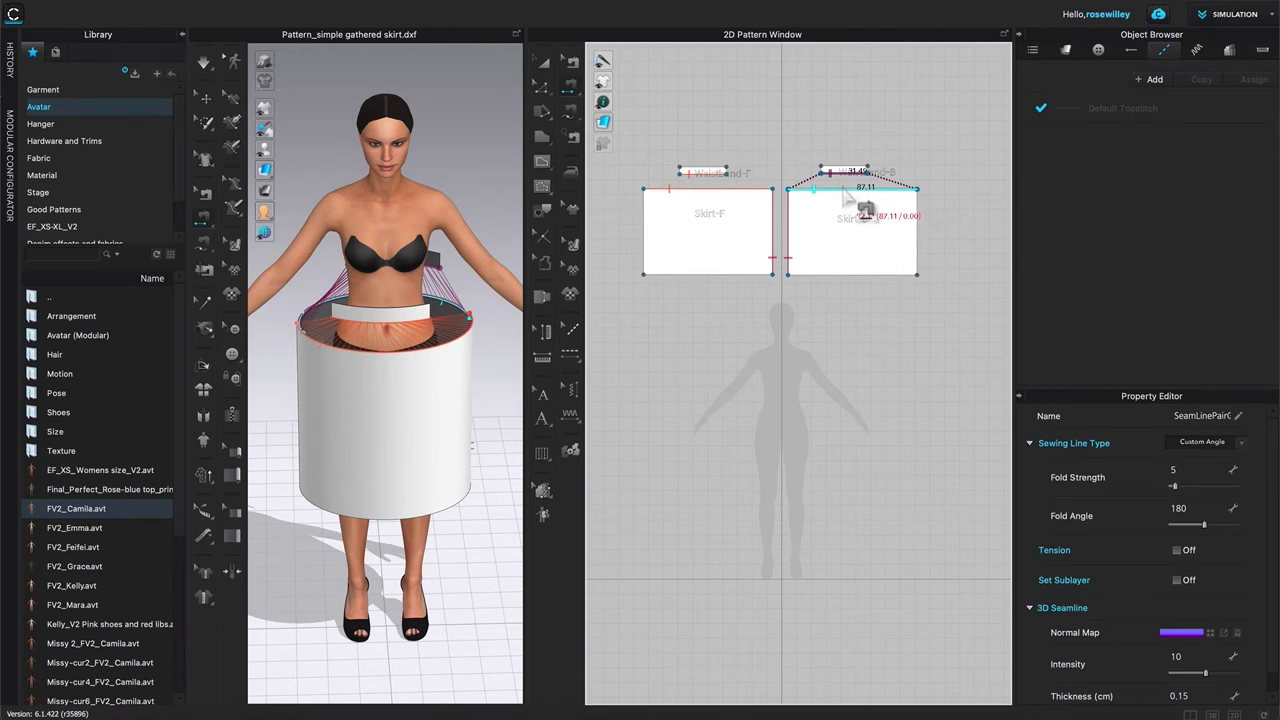
# Step: Join Skirt-F's left edge to Skirt-B's right edge with a 58.00 side seam
pyautogui.click(663, 241)
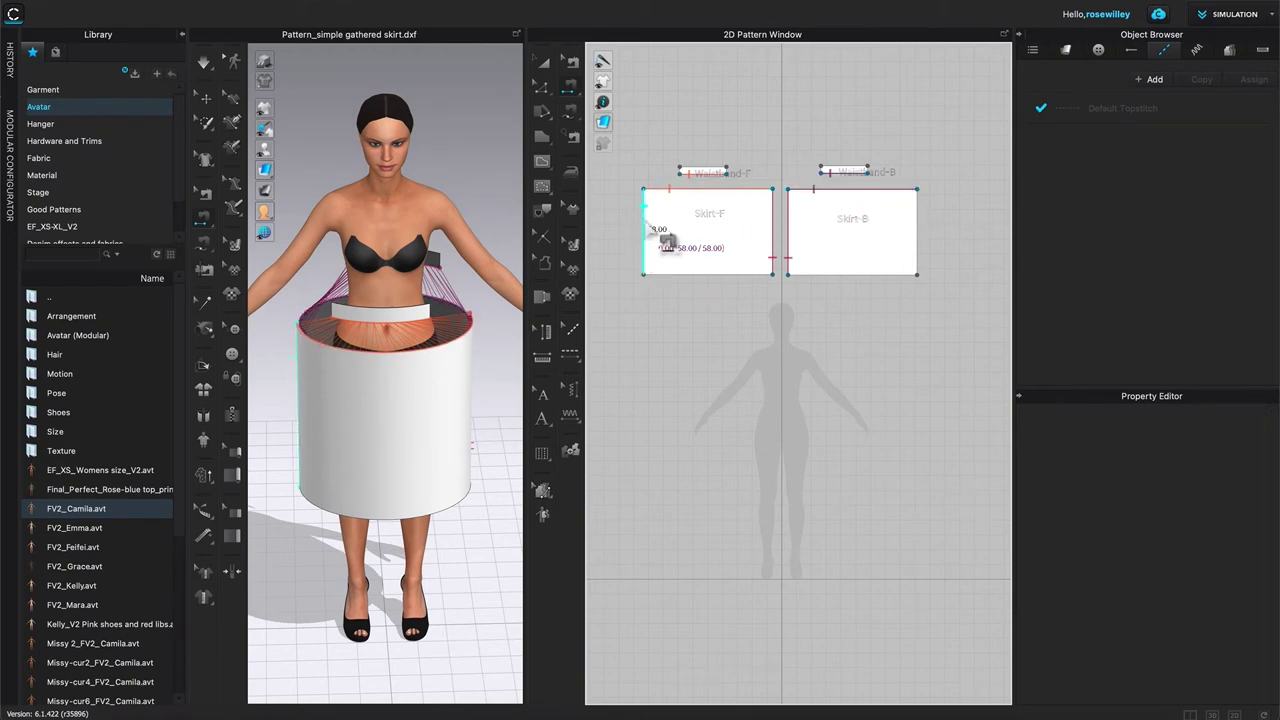
pyautogui.click(921, 230)
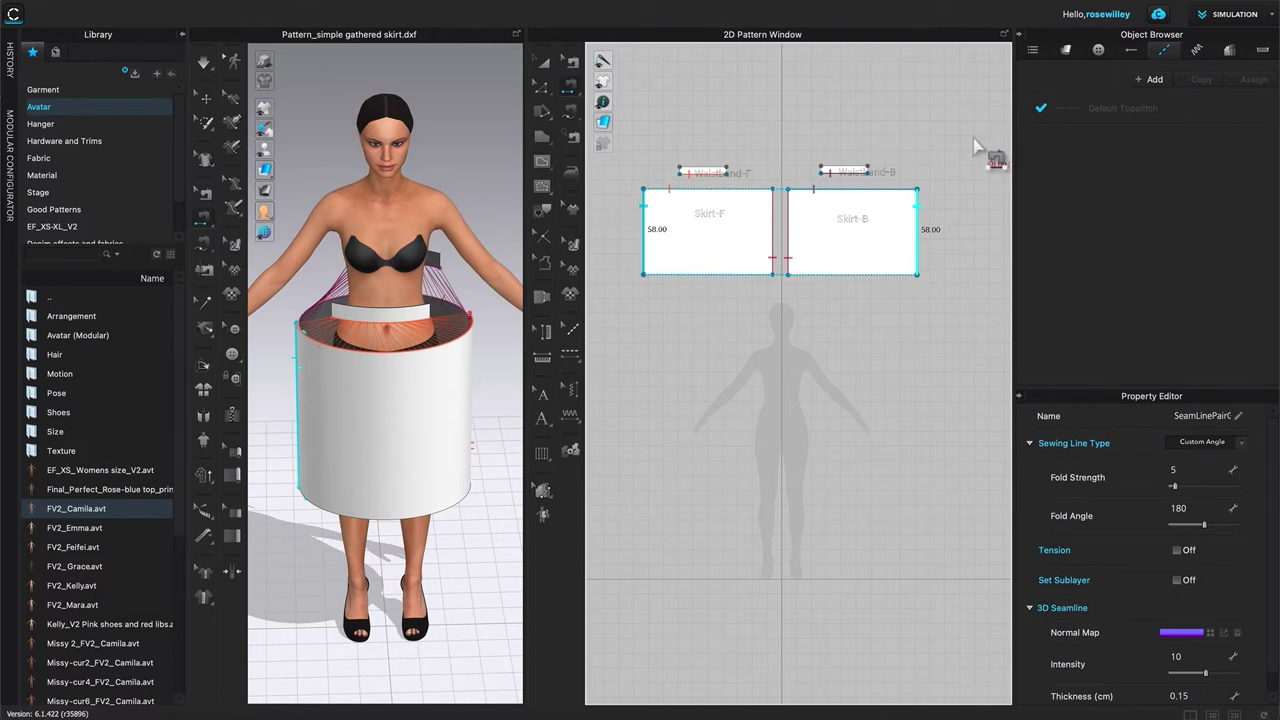
pyautogui.scroll(3, 740, 174)
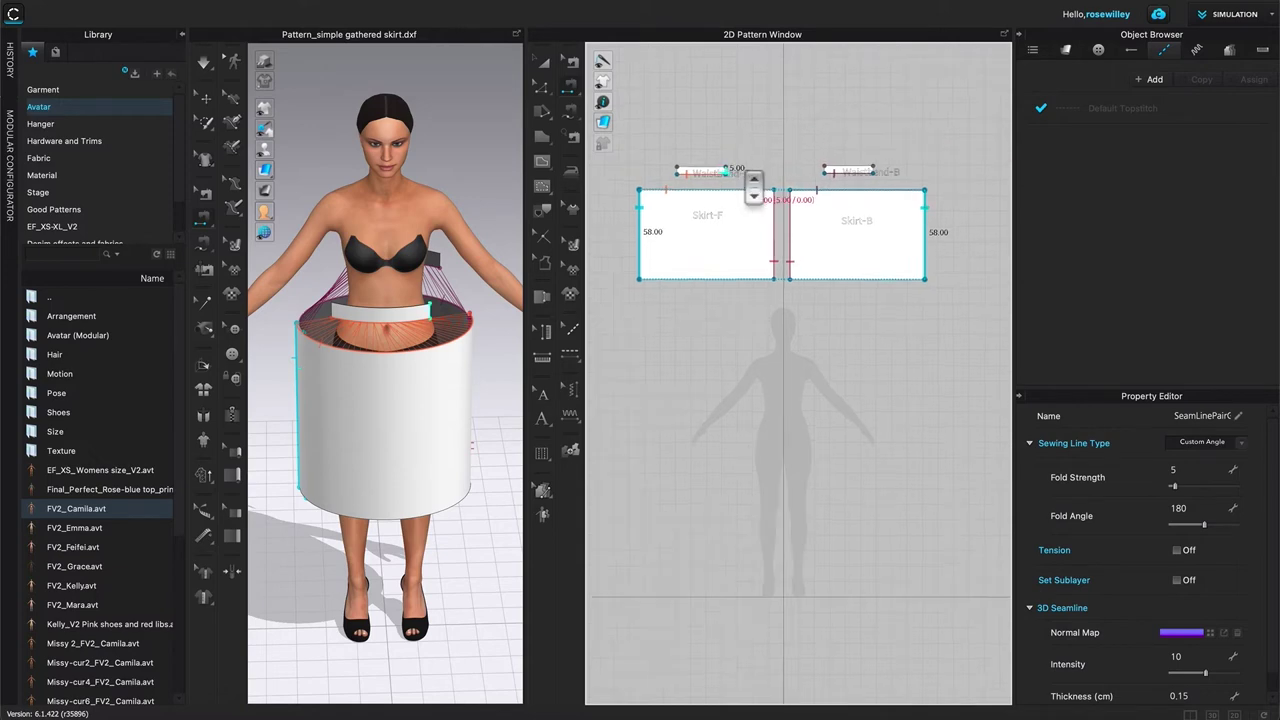
# Step: Sew the 5.00 short ends of Waistband-F and Waistband-B together on both the left and right sides
pyautogui.click(724, 173)
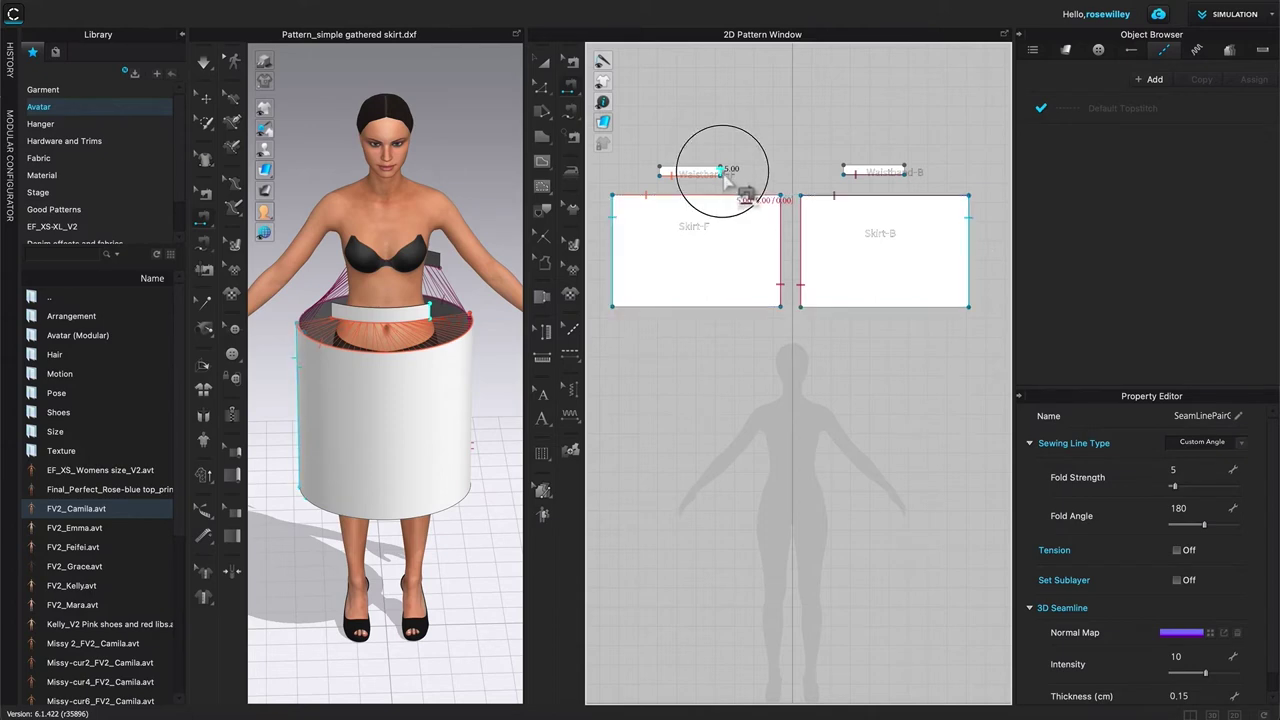
pyautogui.click(852, 172)
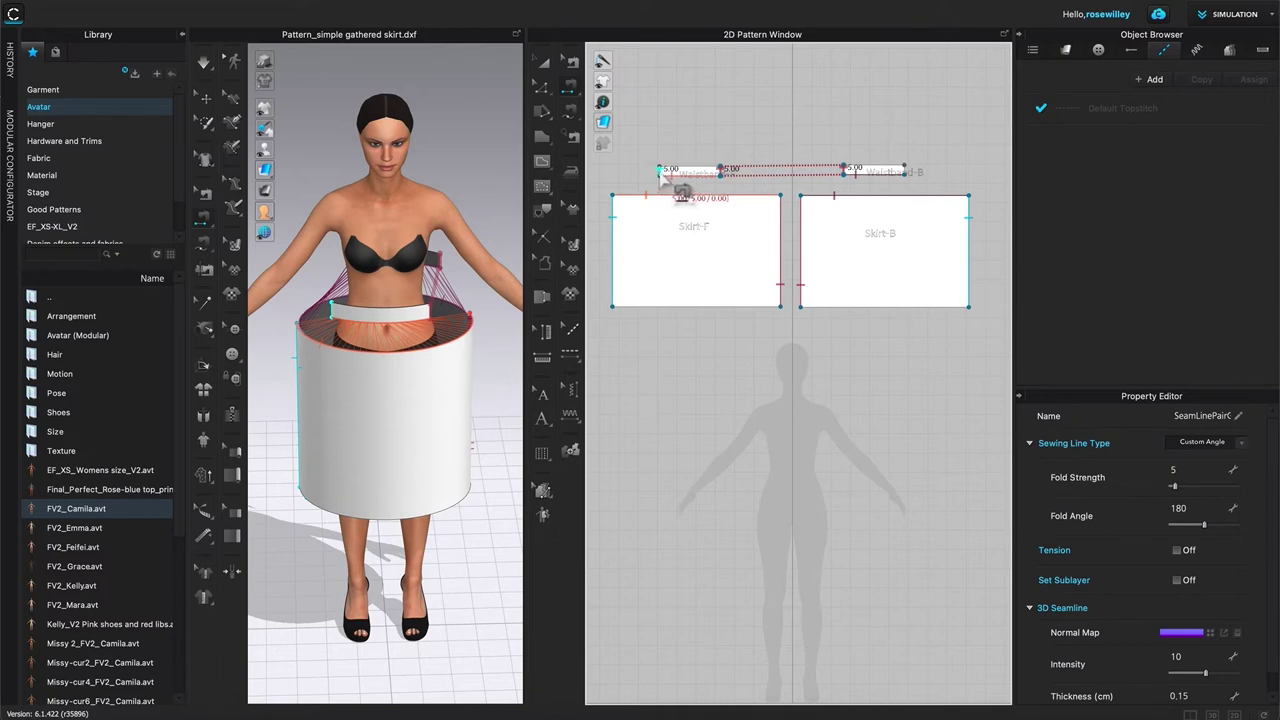
pyautogui.click(661, 174)
pyautogui.click(686, 172)
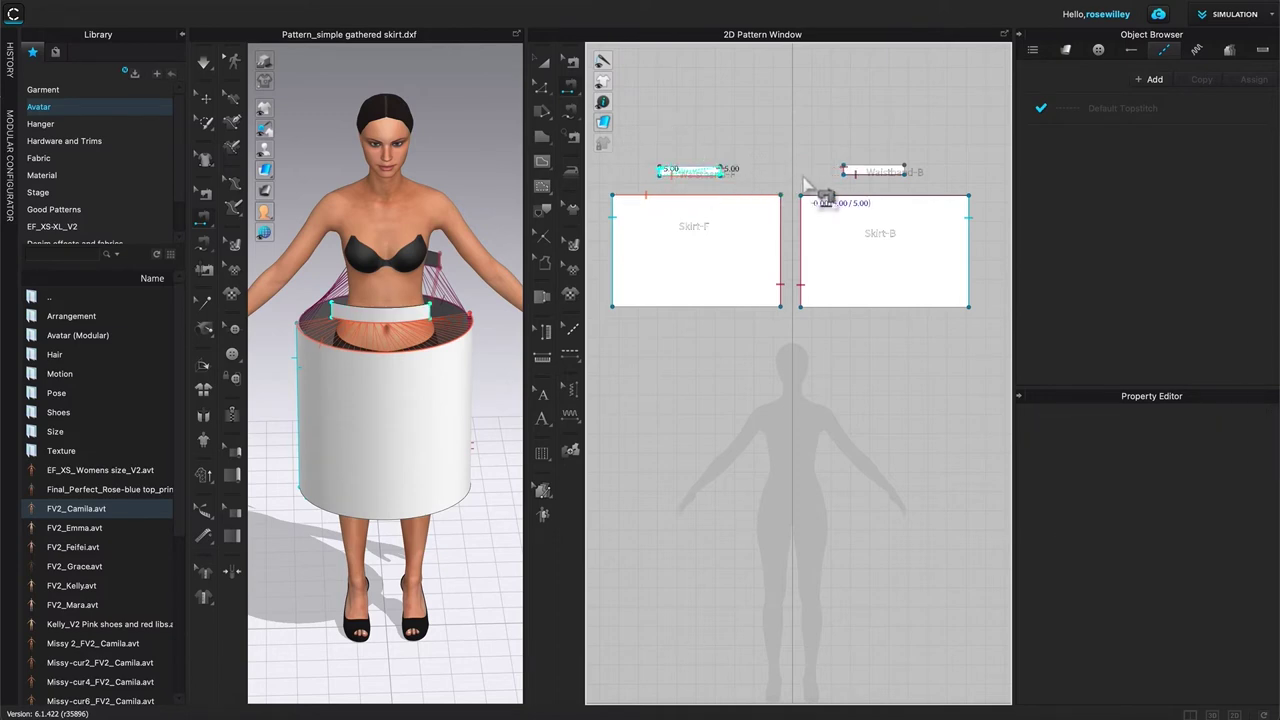
pyautogui.click(908, 173)
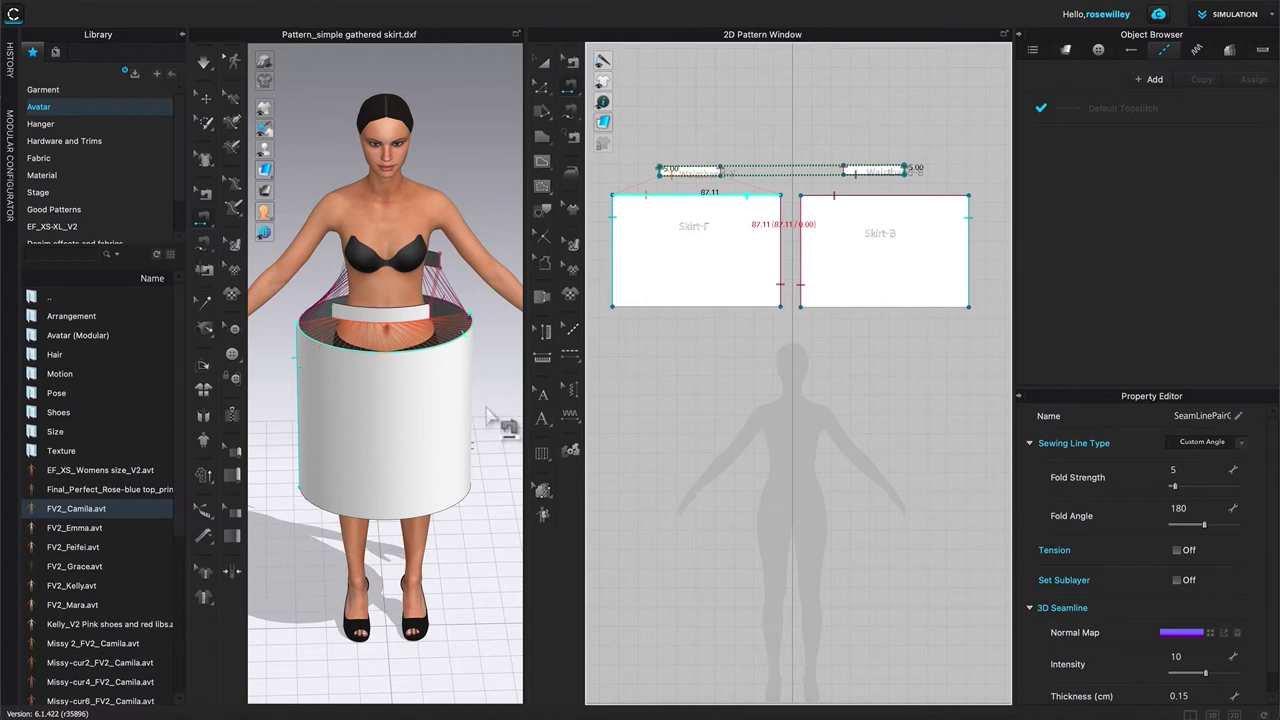
# Step: Sew both waistband bottom edges to the Skirt-F and Skirt-B top edges using M:N Segment Sewing
pyautogui.moveTo(490, 420)
pyautogui.mouseDown(button='right')
pyautogui.moveTo(460, 402)
pyautogui.moveTo(343, 414)
pyautogui.moveTo(300, 400)
pyautogui.moveTo(460, 396)
pyautogui.moveTo(471, 380)
pyautogui.moveTo(437, 409)
pyautogui.moveTo(371, 417)
pyautogui.moveTo(500, 409)
pyautogui.moveTo(329, 414)
pyautogui.moveTo(371, 400)
pyautogui.moveTo(491, 408)
pyautogui.moveTo(484, 398)
pyautogui.mouseUp(button='right')
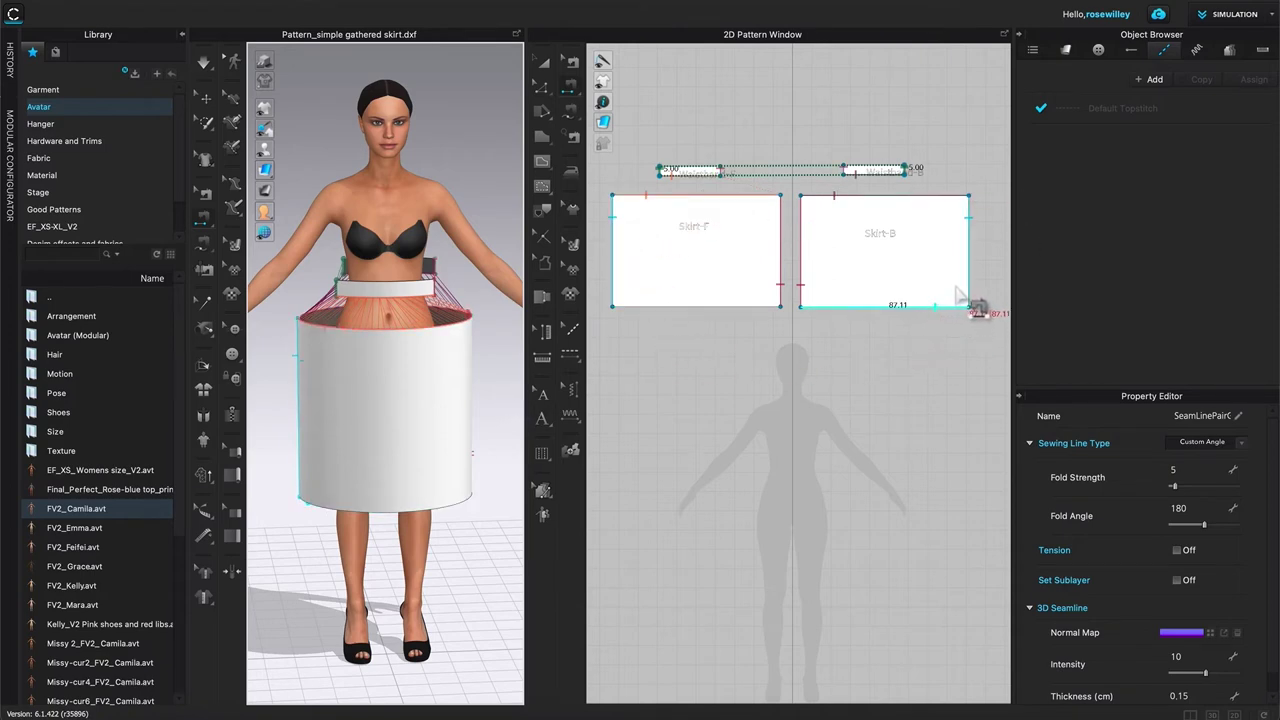
pyautogui.click(872, 174)
pyautogui.click(882, 205)
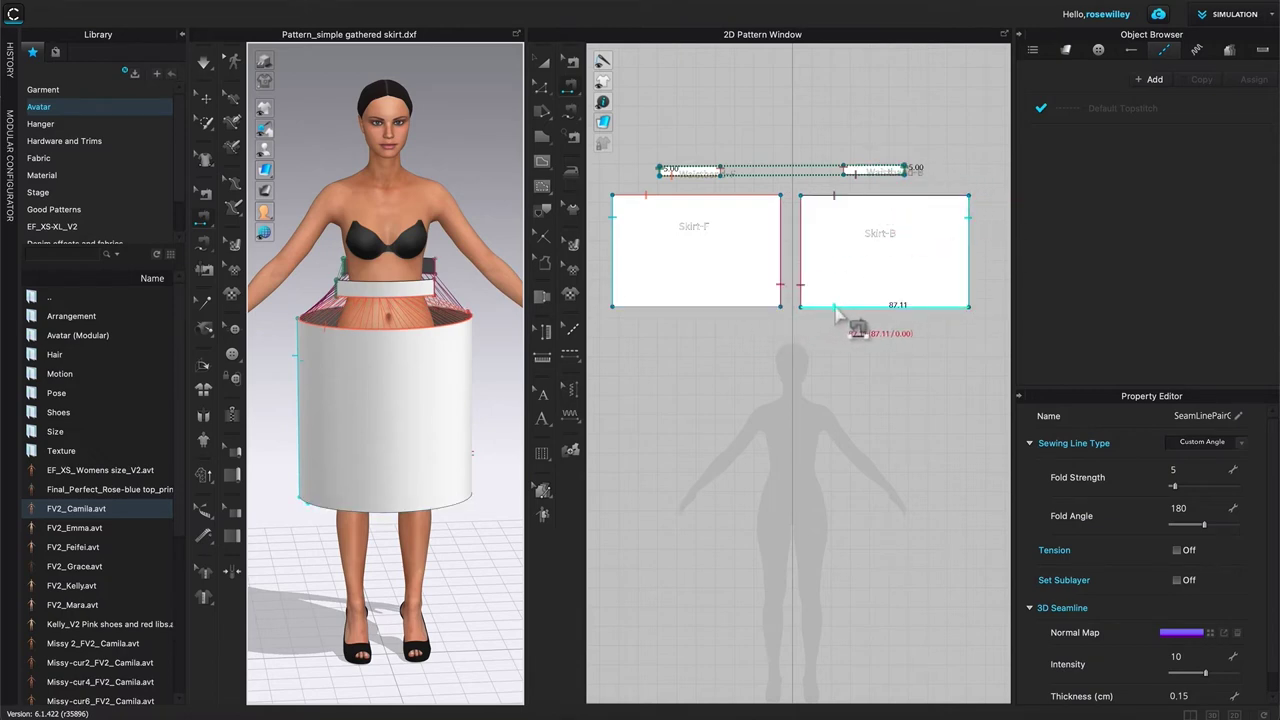
pyautogui.click(805, 250)
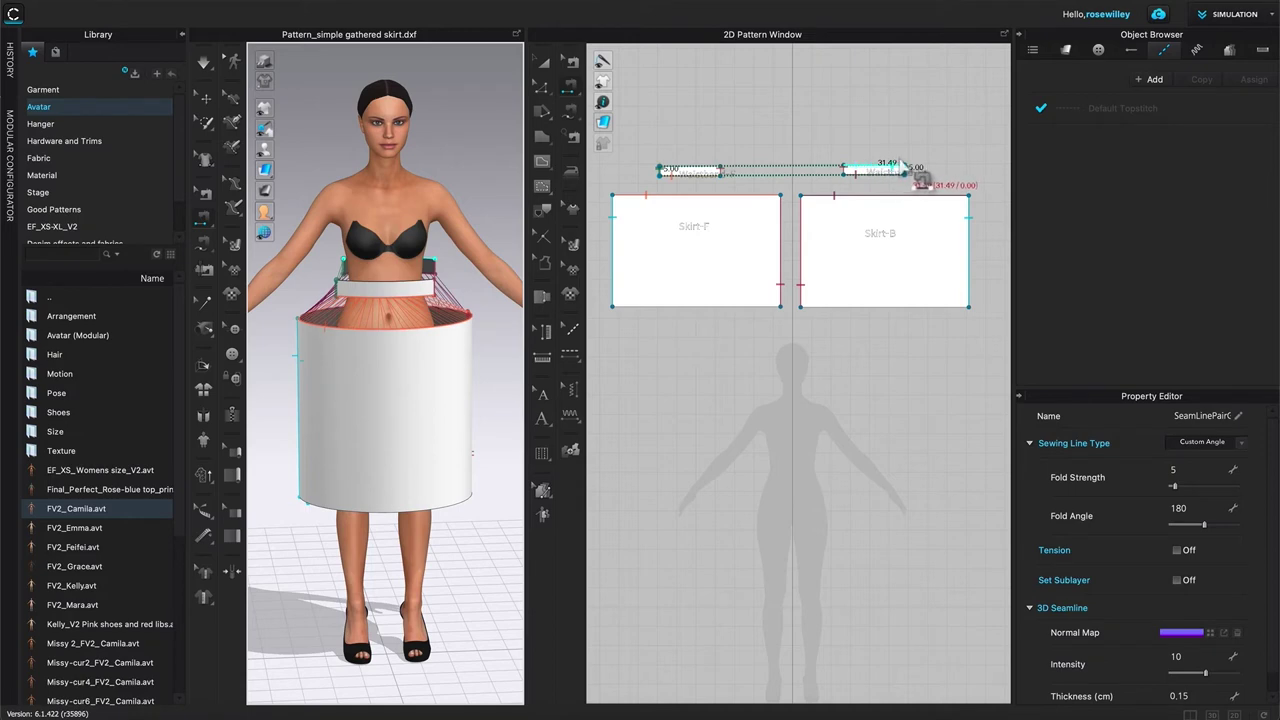
pyautogui.click(690, 172)
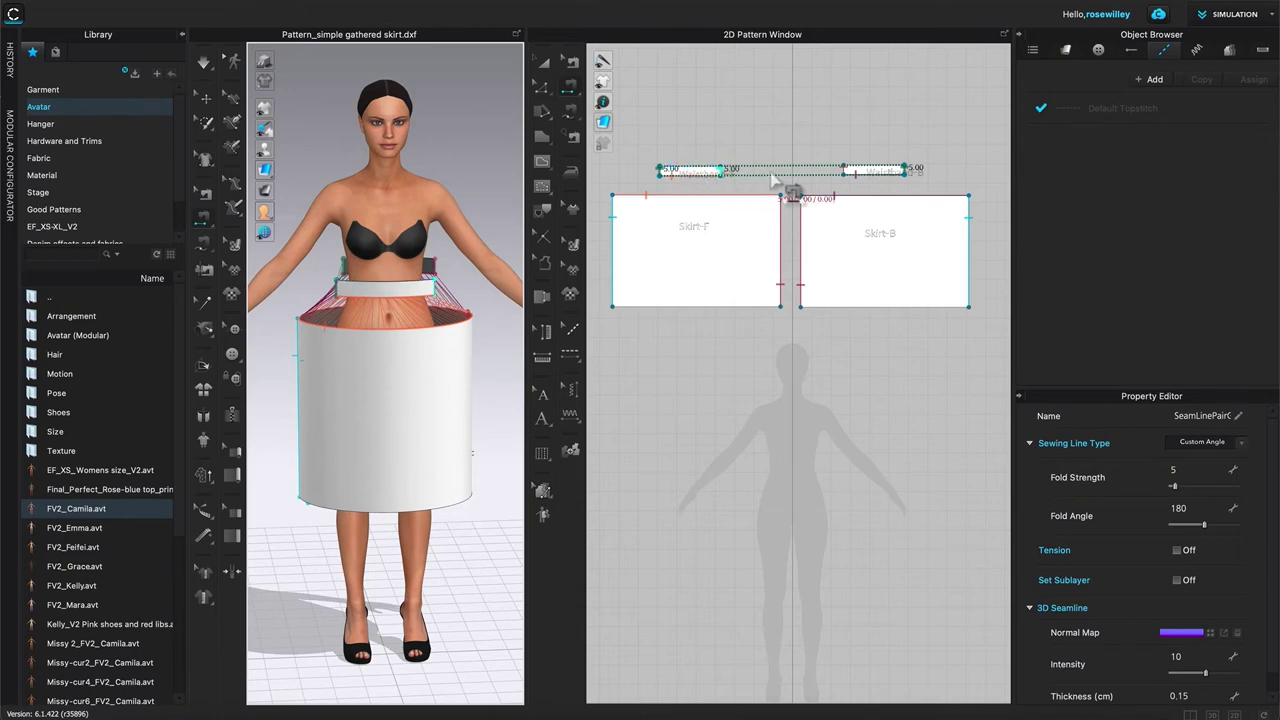
pyautogui.click(852, 170)
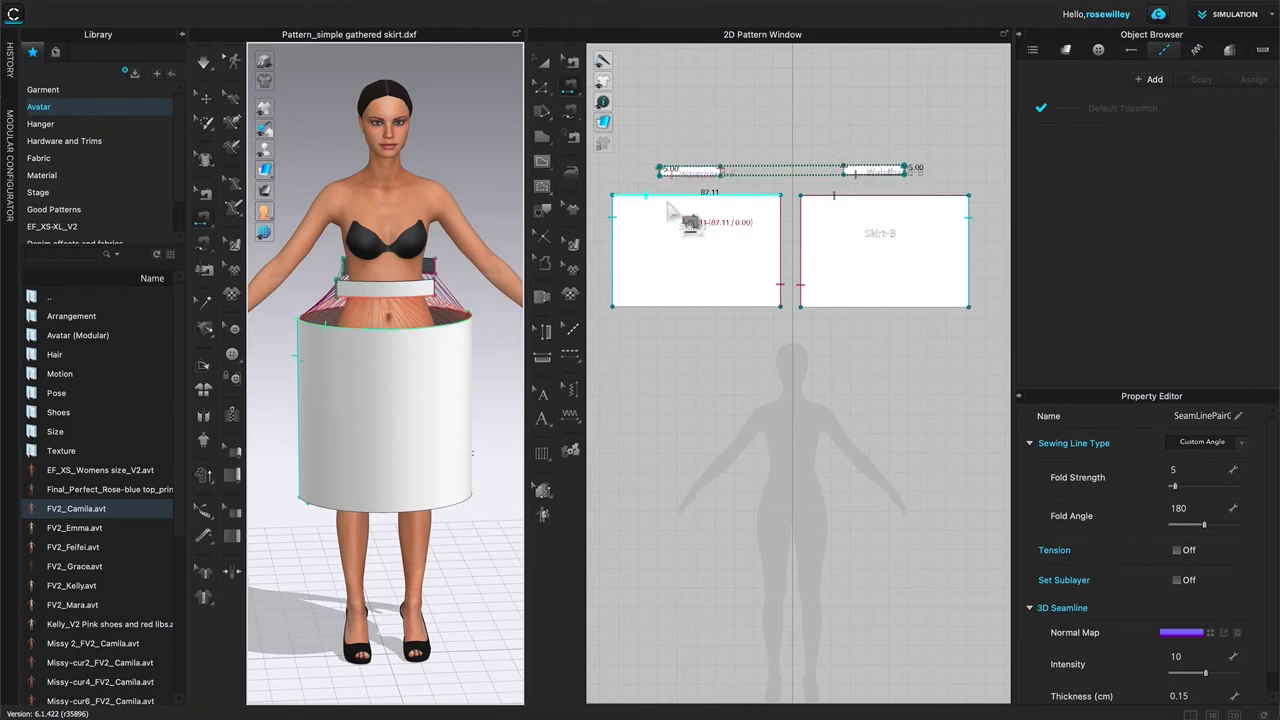
pyautogui.click(541, 100)
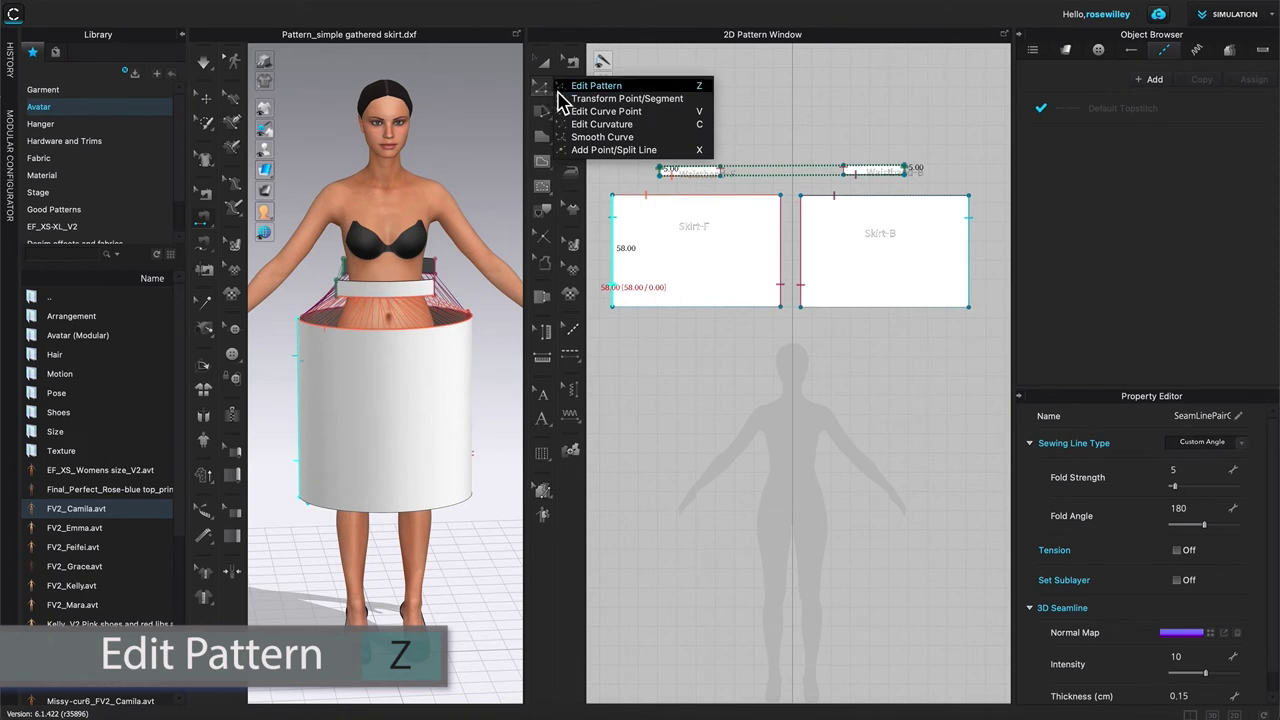
# Step: Select Waistband-F and Waistband-B with Edit Pattern and scroll the Property Editor down to Elastic
pyautogui.click(645, 88)
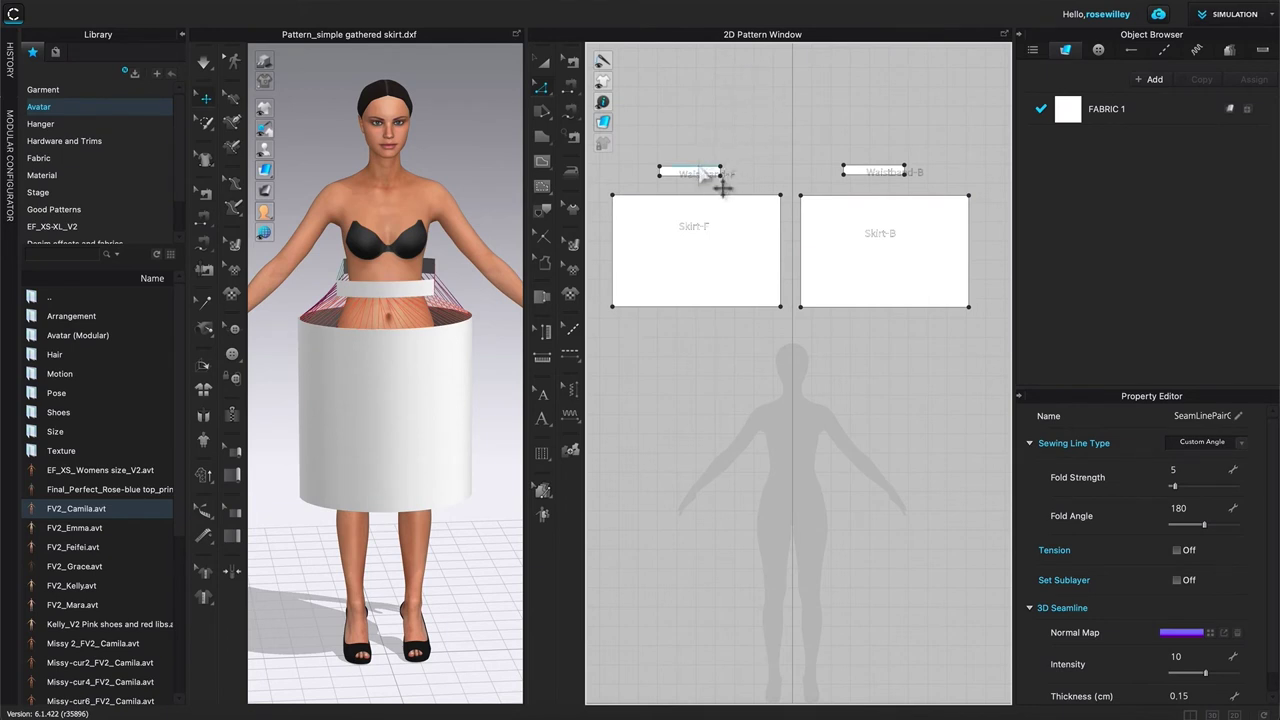
pyautogui.click(717, 176)
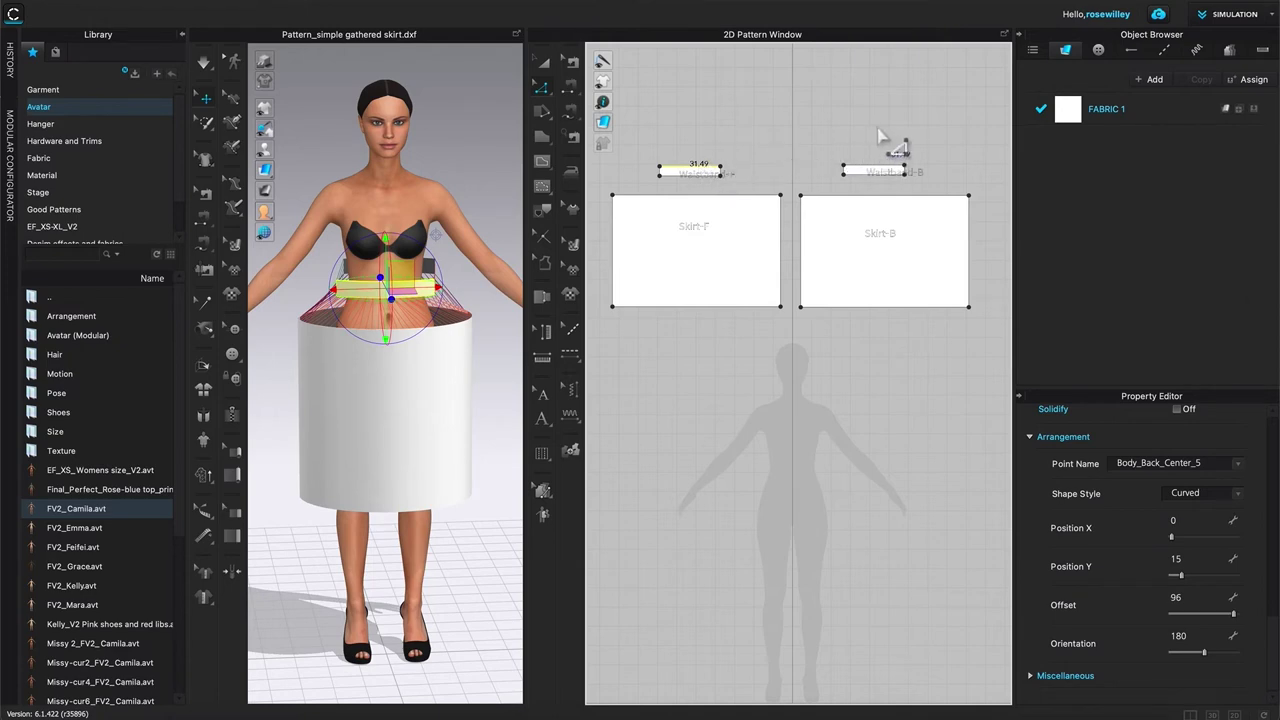
pyautogui.keyDown('shift'); pyautogui.click(874, 172); pyautogui.keyUp('shift')
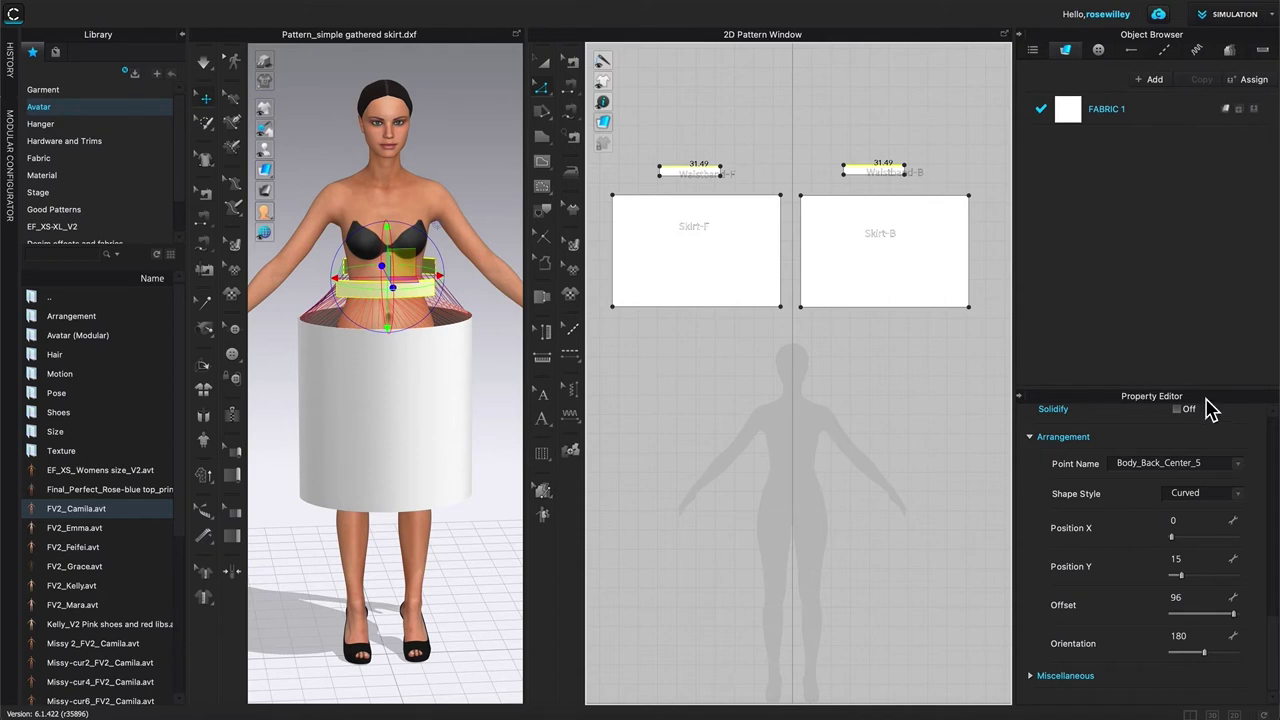
pyautogui.moveTo(1275, 645); pyautogui.dragTo(1253, 488)
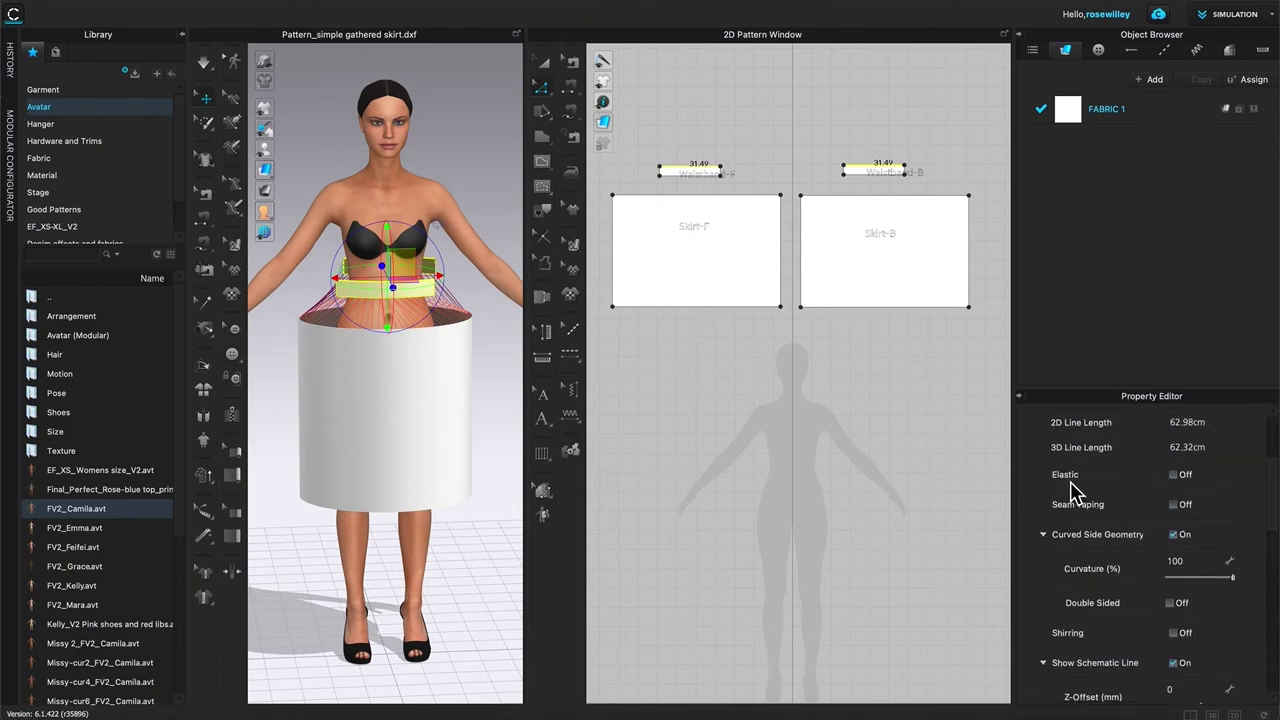
# Step: Turn on Elastic for the waistband edges with strength 3.0 and ratio 95
pyautogui.click(1179, 480)
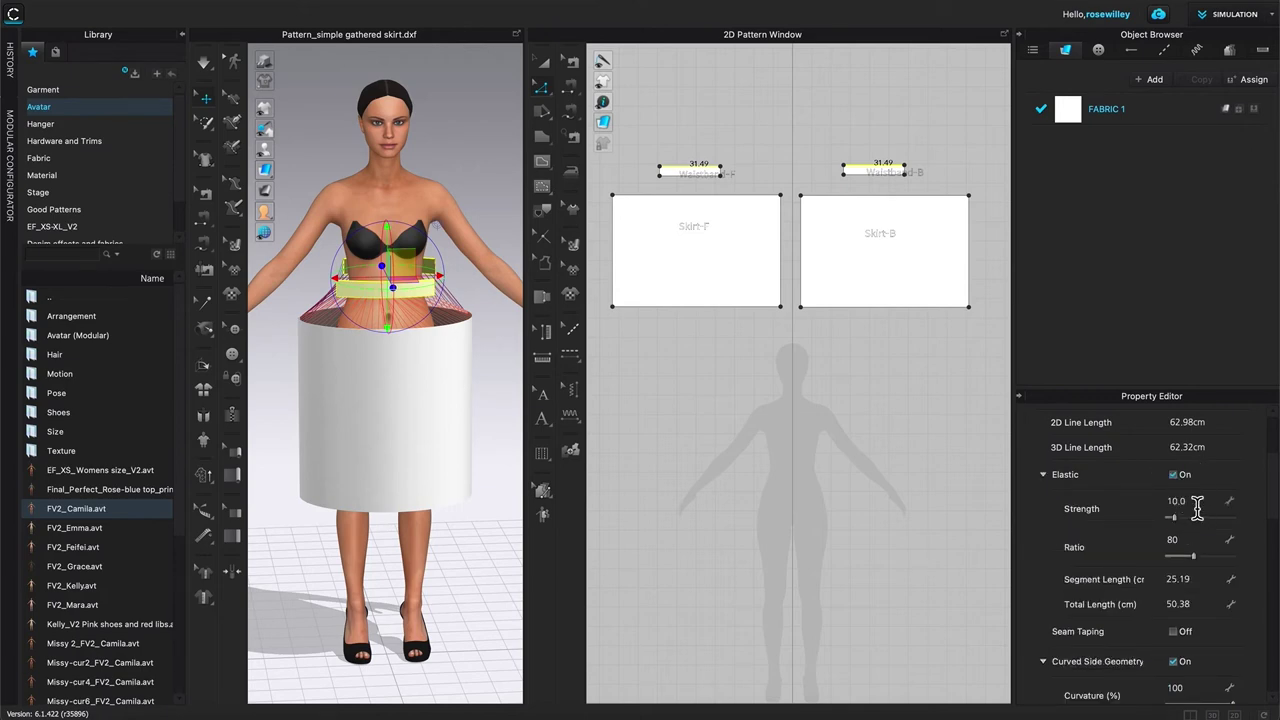
pyautogui.click(1178, 504)
pyautogui.press('Return')
pyautogui.click(1176, 542)
pyautogui.press('Return')
pyautogui.click(547, 68)
pyautogui.press('a')
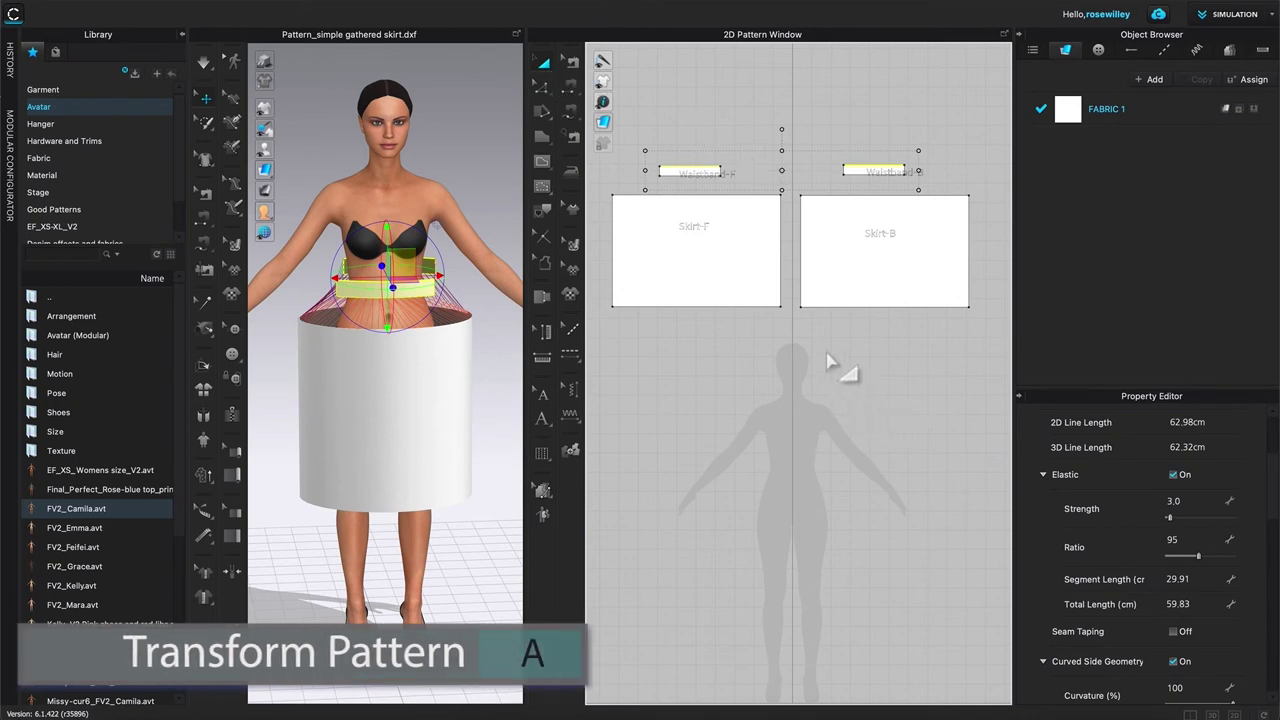
# Step: Zoom out the 2D pattern view and select all four skirt and waistband pieces with Ctrl+A
pyautogui.moveTo(628, 110); pyautogui.dragTo(886, 288)
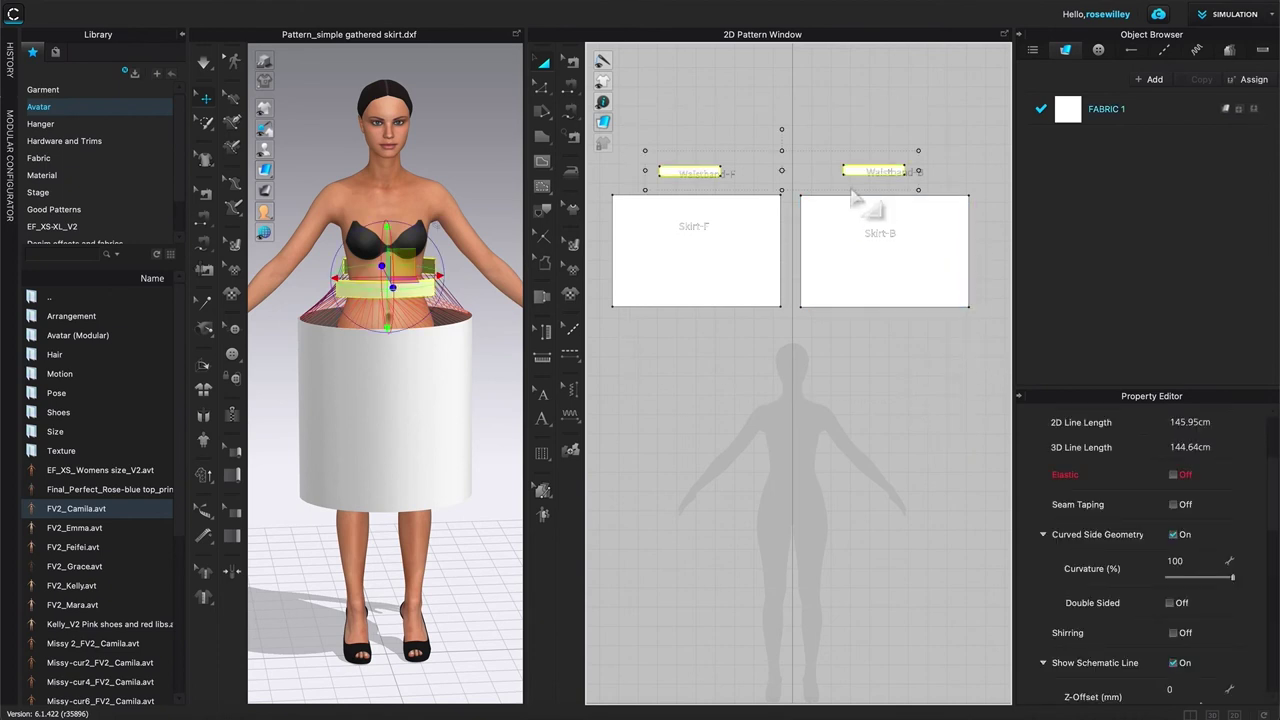
pyautogui.hotkey('ctrl', '-')
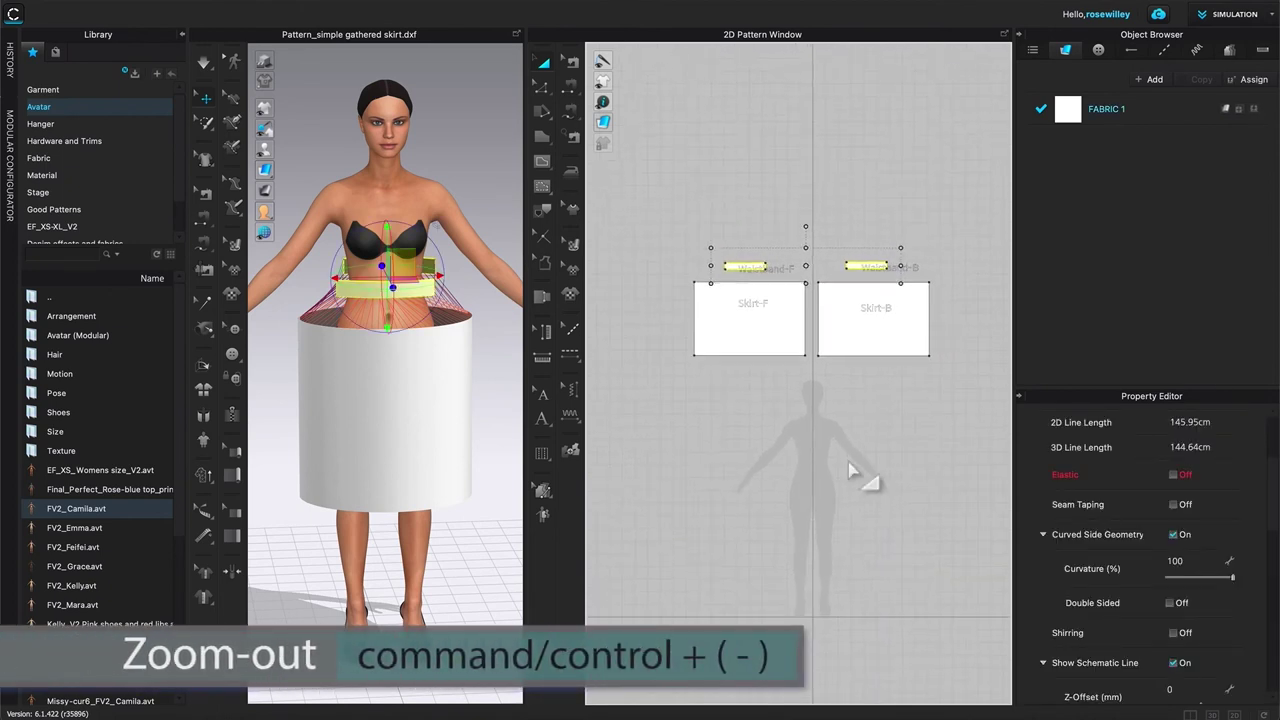
pyautogui.click(636, 170)
pyautogui.moveTo(636, 170); pyautogui.dragTo(990, 490)
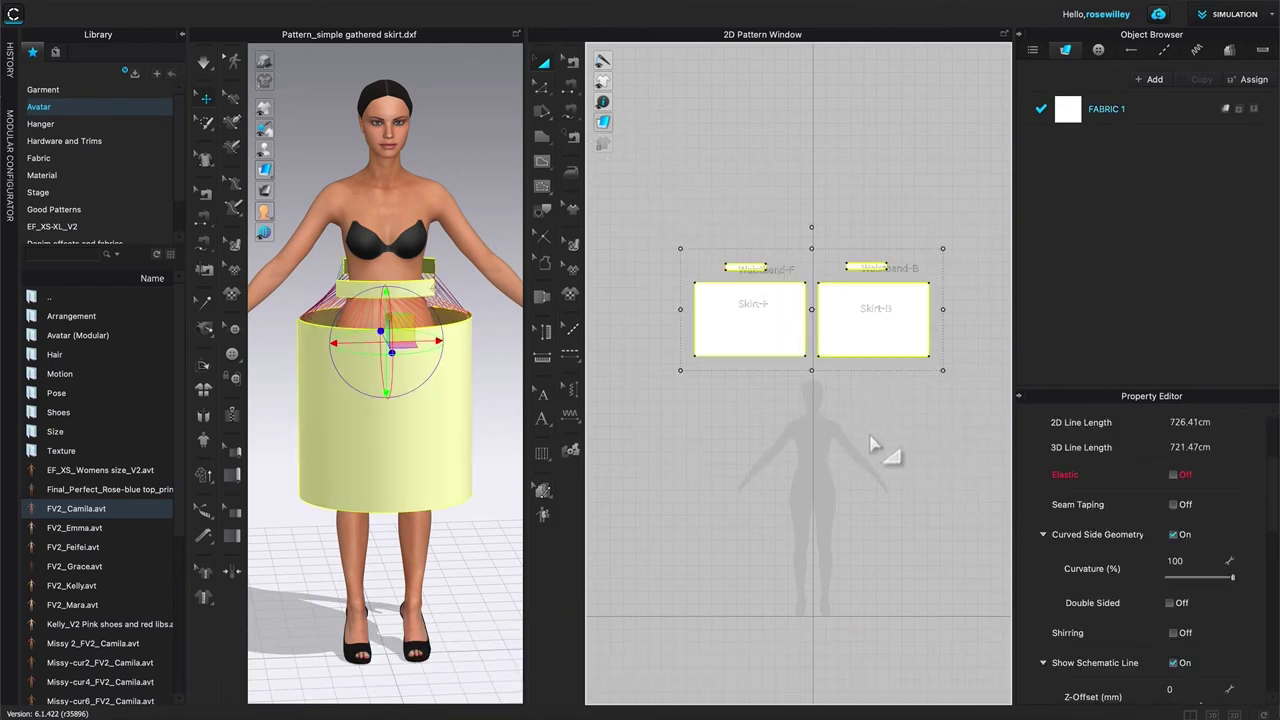
pyautogui.click(908, 190)
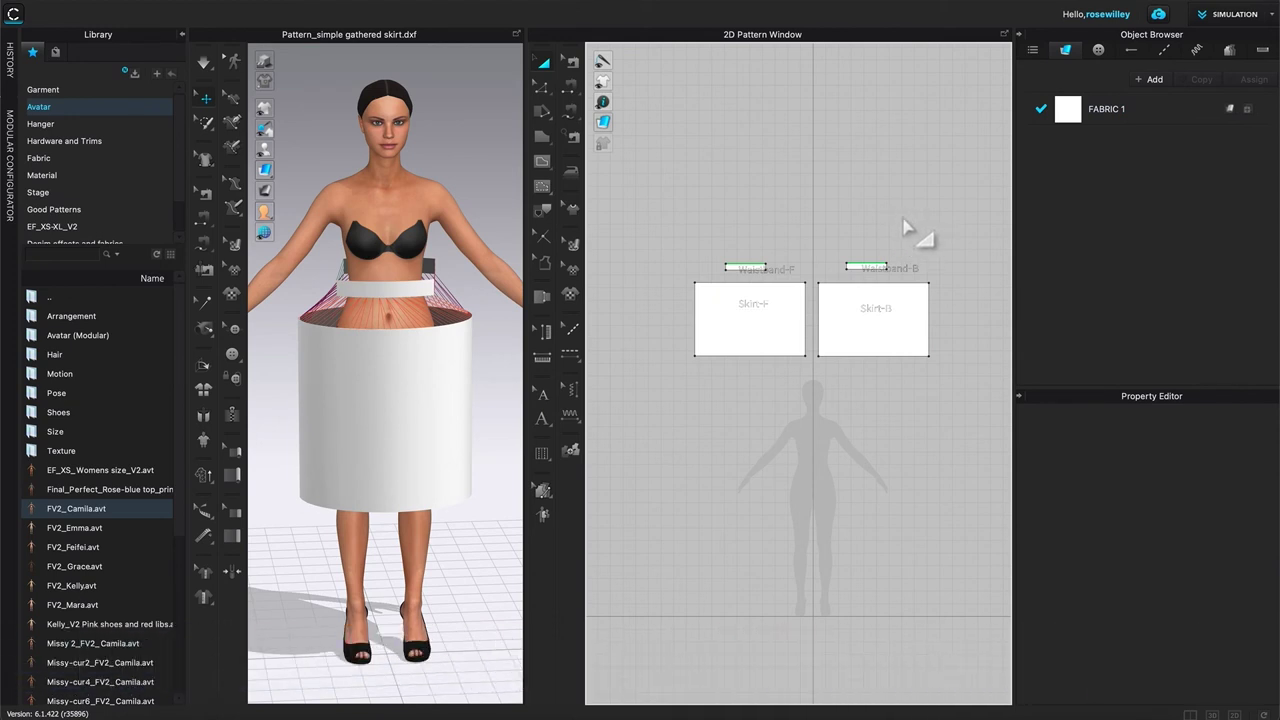
pyautogui.hotkey('ctrl', 'a')
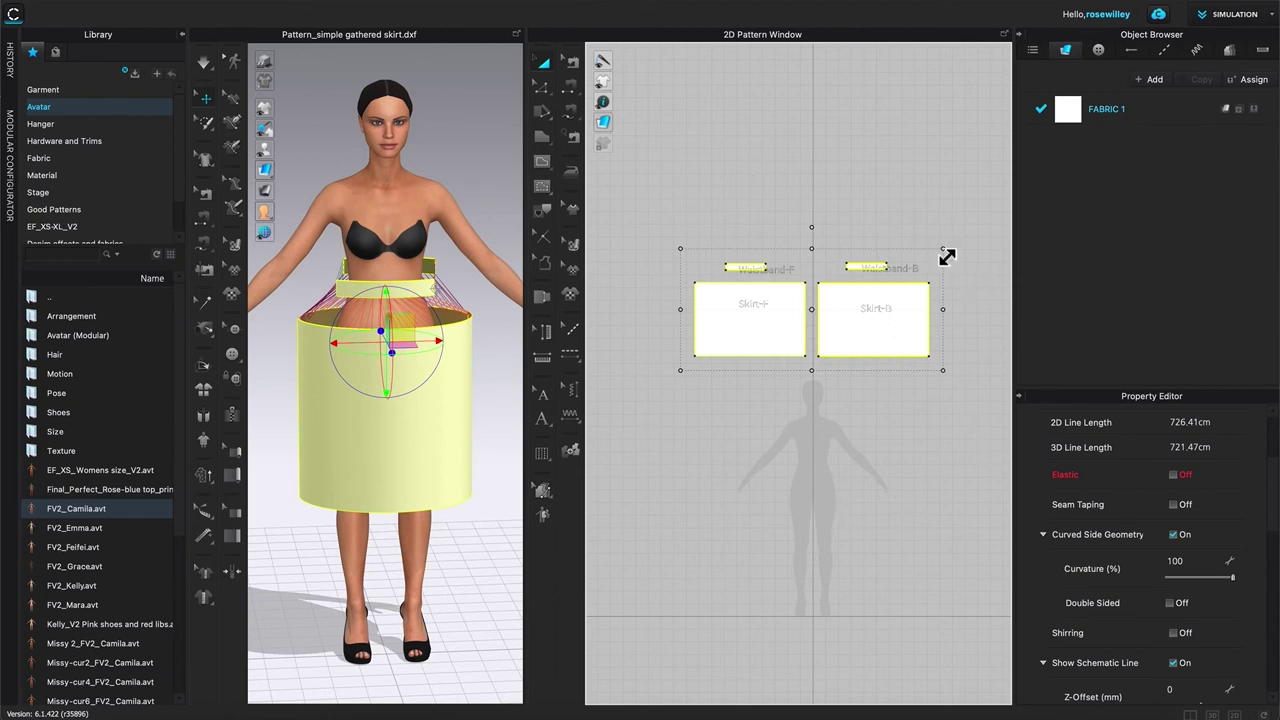
# Step: Apply Strengthen to the selected skirt and waistband pattern pieces
pyautogui.rightClick(840, 320)
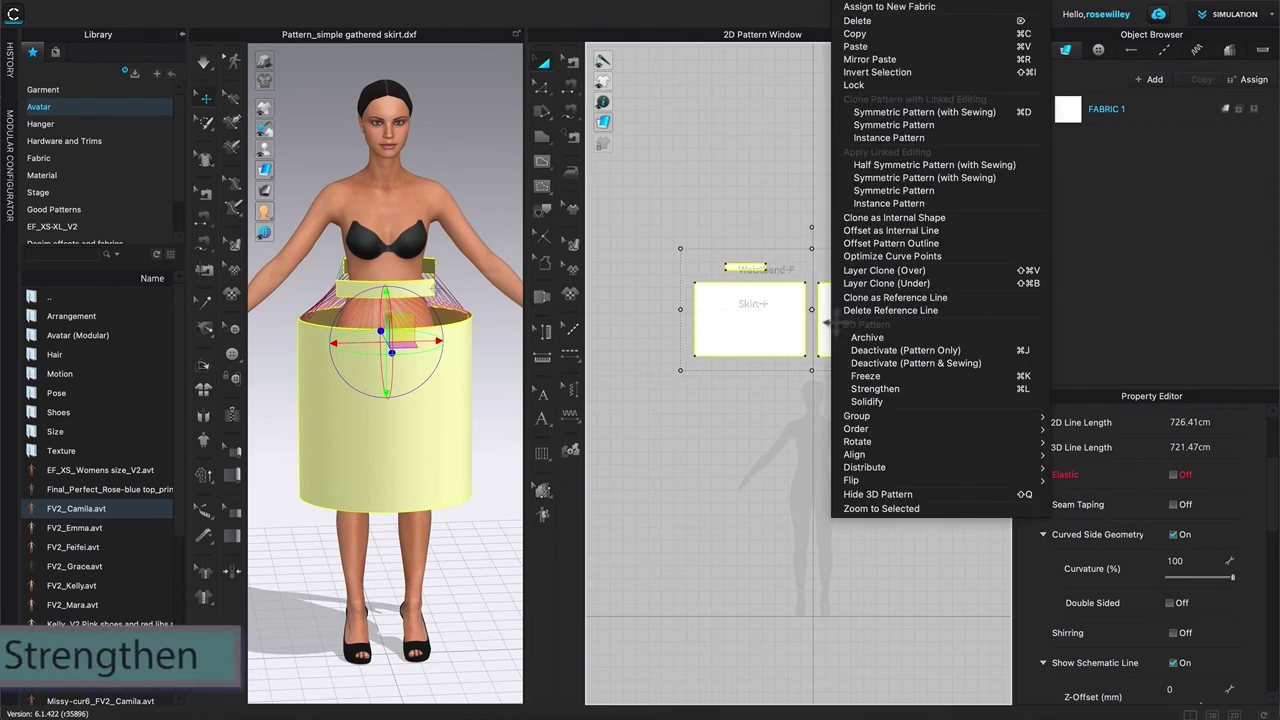
pyautogui.click(915, 392)
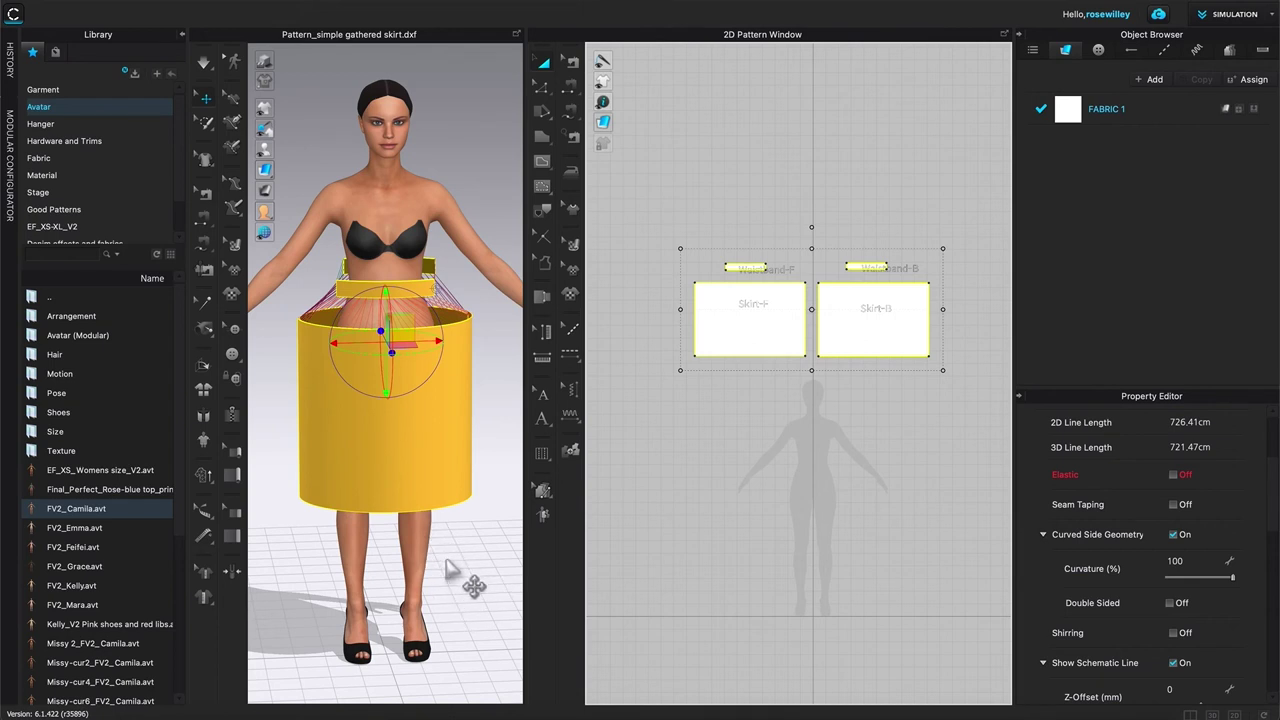
pyautogui.click(205, 64)
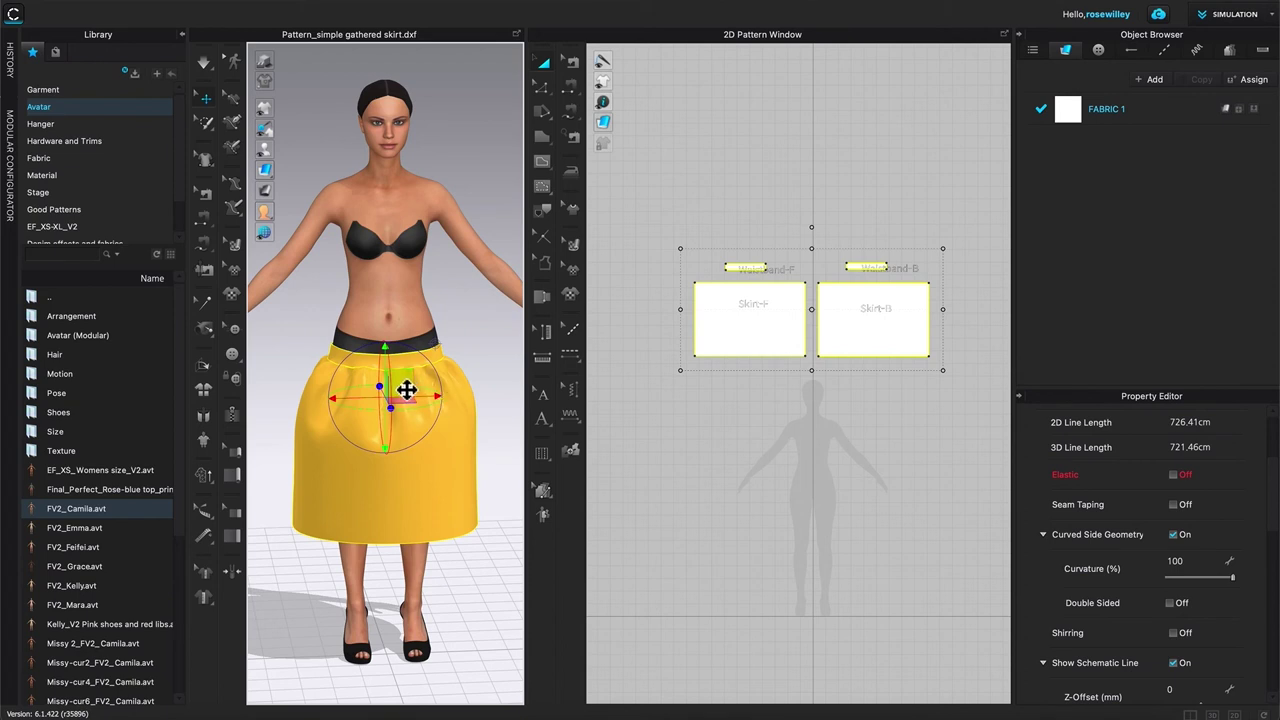
# Step: Lift the skirt higher on the avatar and simulate until it drapes gathered into the waistband
pyautogui.moveTo(406, 388); pyautogui.dragTo(414, 338)
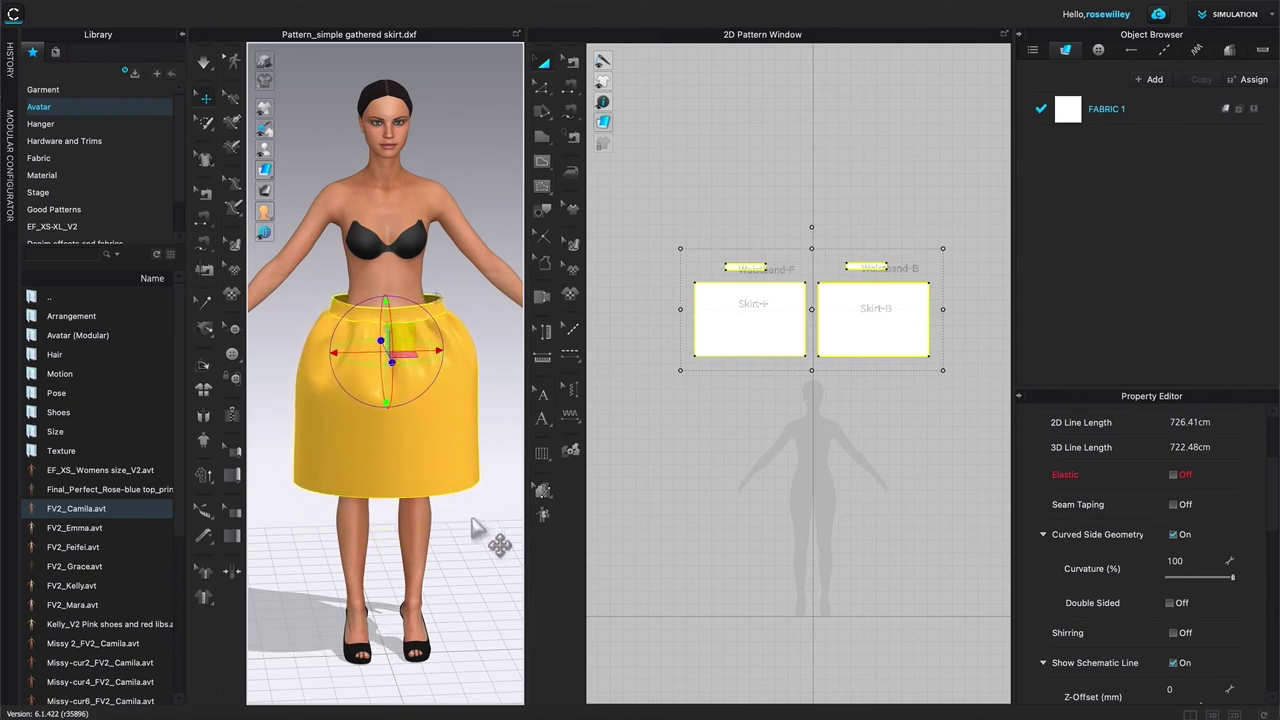
pyautogui.press('space')
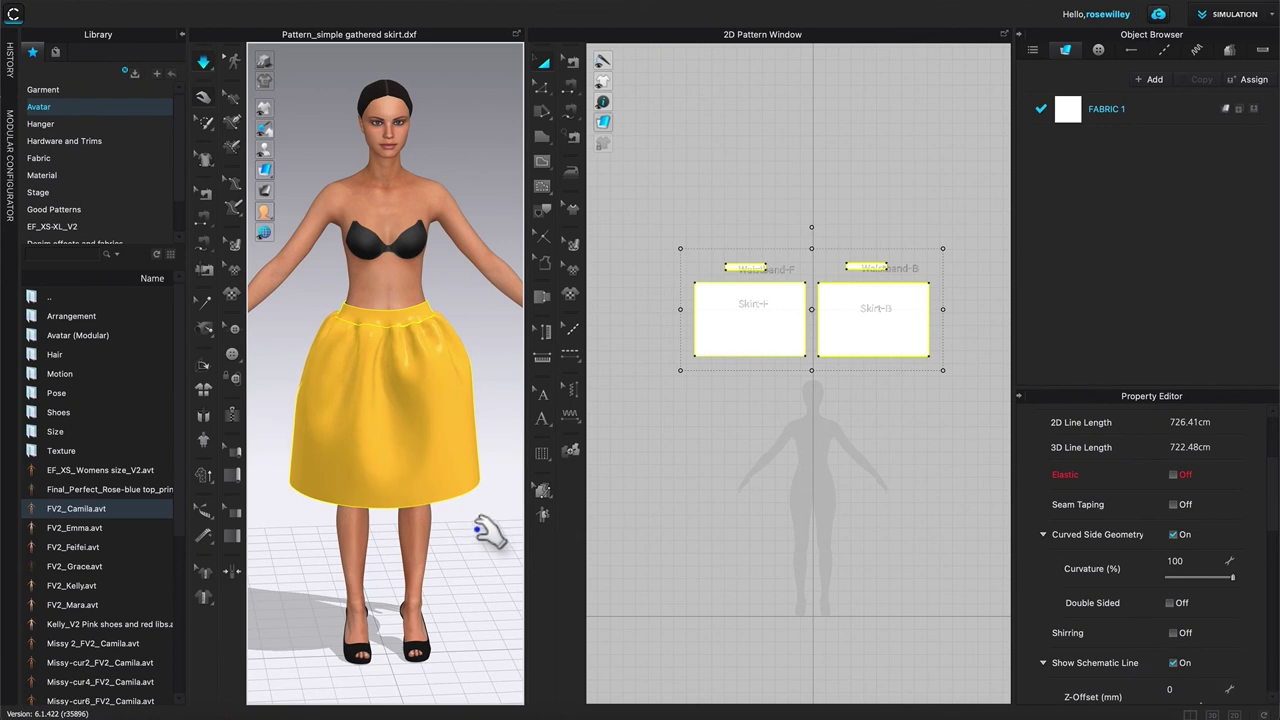
pyautogui.press('space')
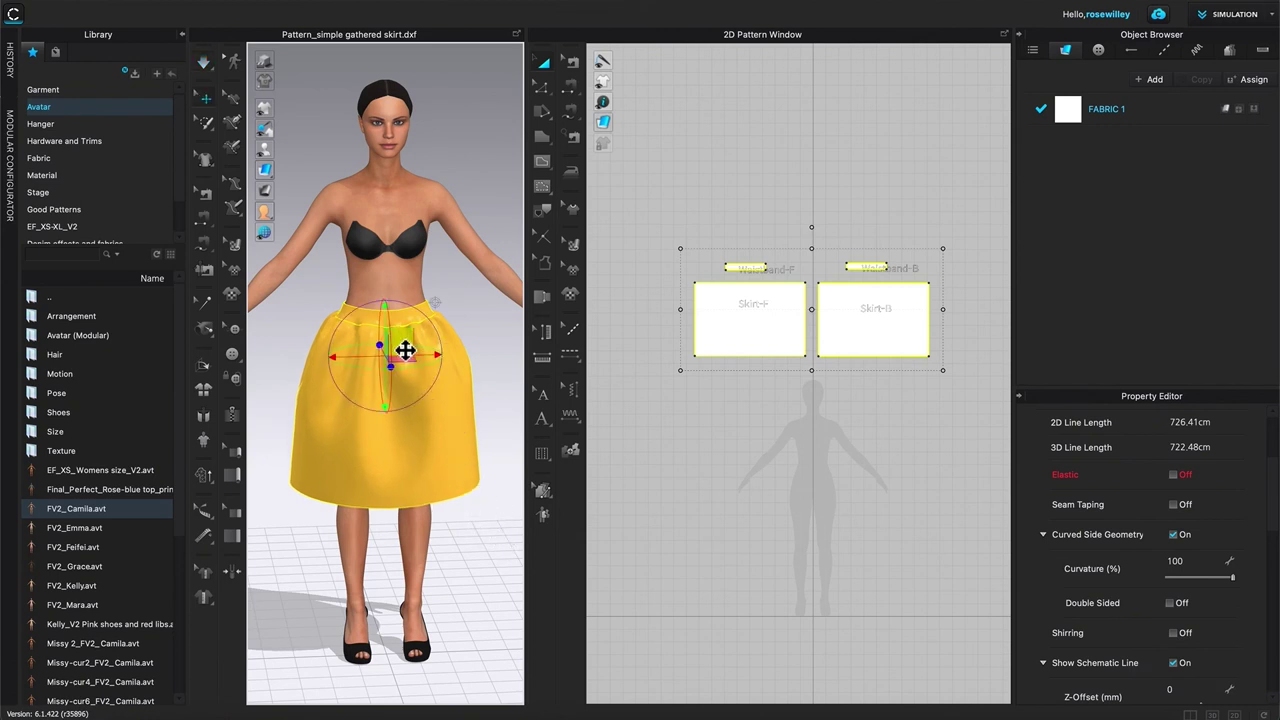
pyautogui.moveTo(410, 350); pyautogui.dragTo(408, 347)
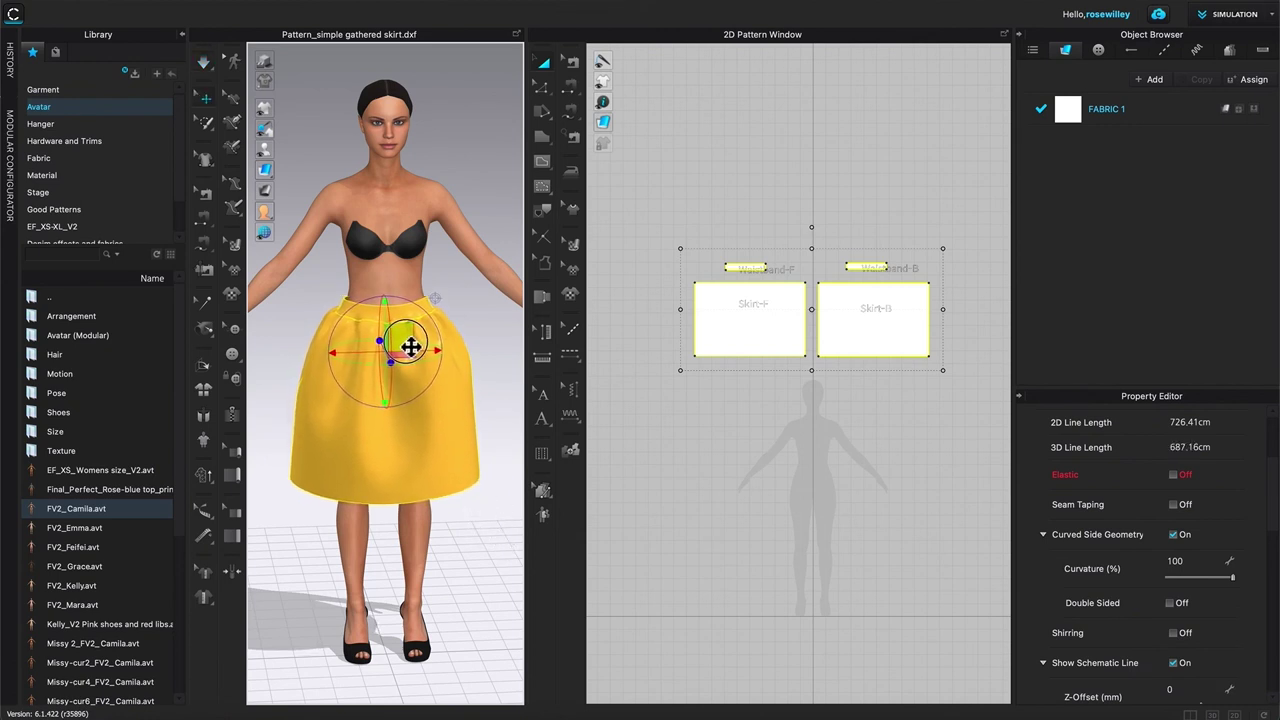
pyautogui.press('space')
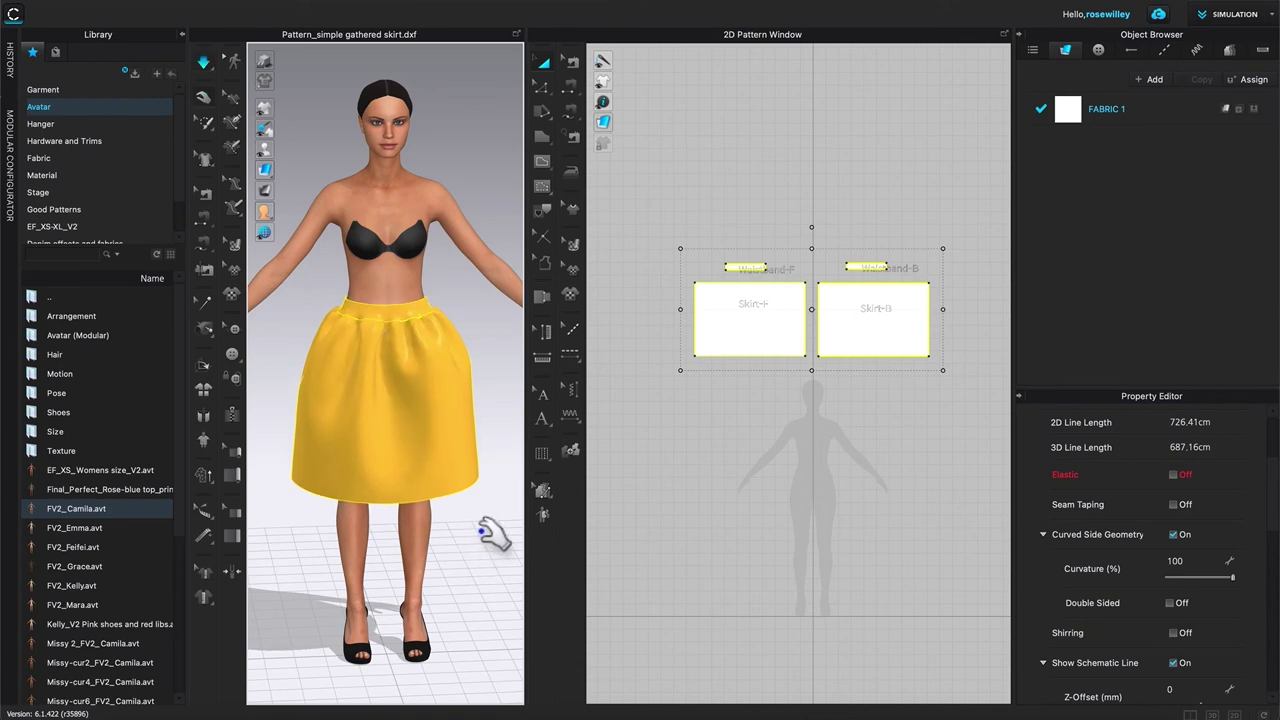
pyautogui.moveTo(493, 530)
pyautogui.keyDown('ctrl'); pyautogui.mouseDown(button='right')
pyautogui.moveTo(320, 529)
pyautogui.moveTo(491, 523)
pyautogui.moveTo(491, 508)
pyautogui.mouseUp(button='right'); pyautogui.keyUp('ctrl')
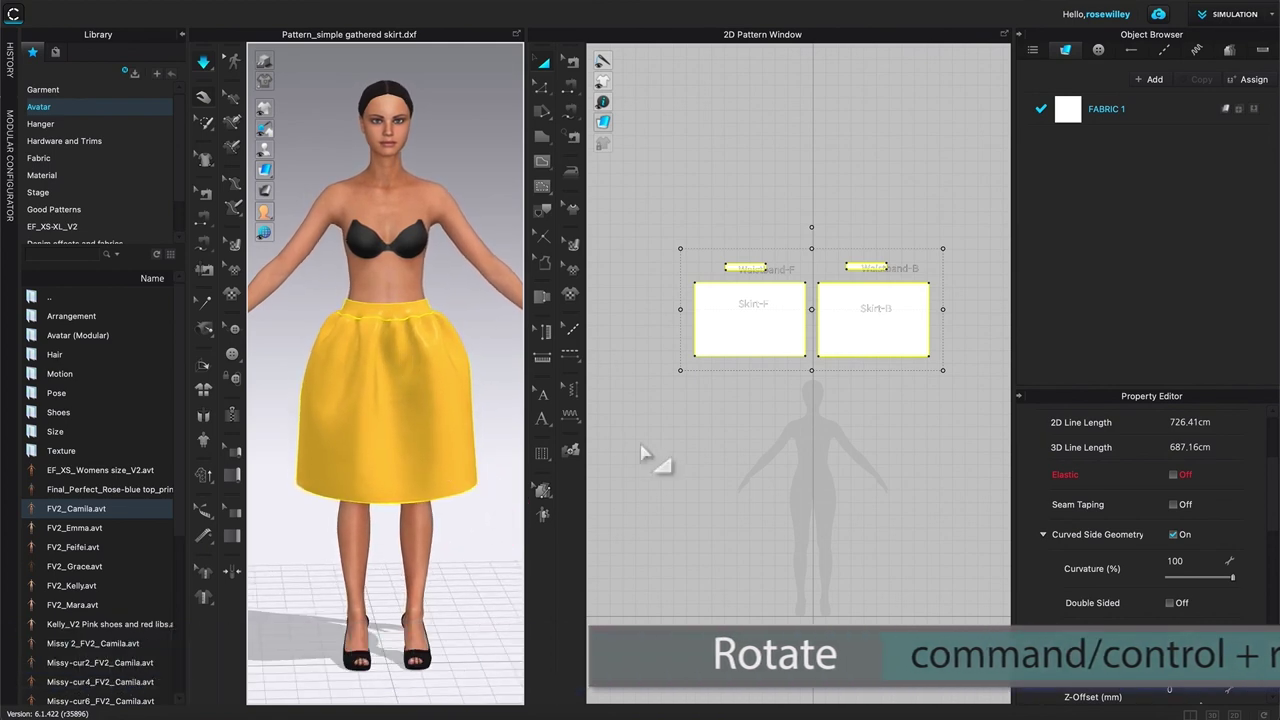
pyautogui.press('w')
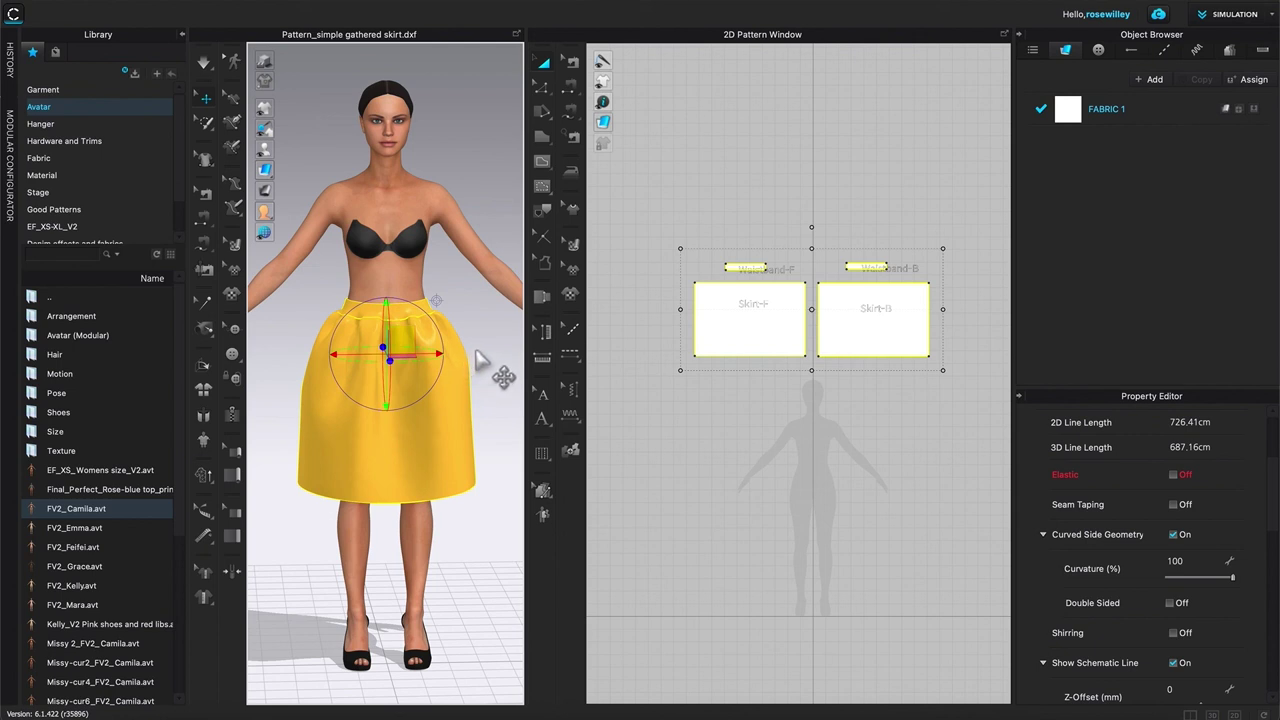
# Step: Unstrengthen the selected skirt and waistband pieces, then clear the selection
pyautogui.rightClick(768, 322)
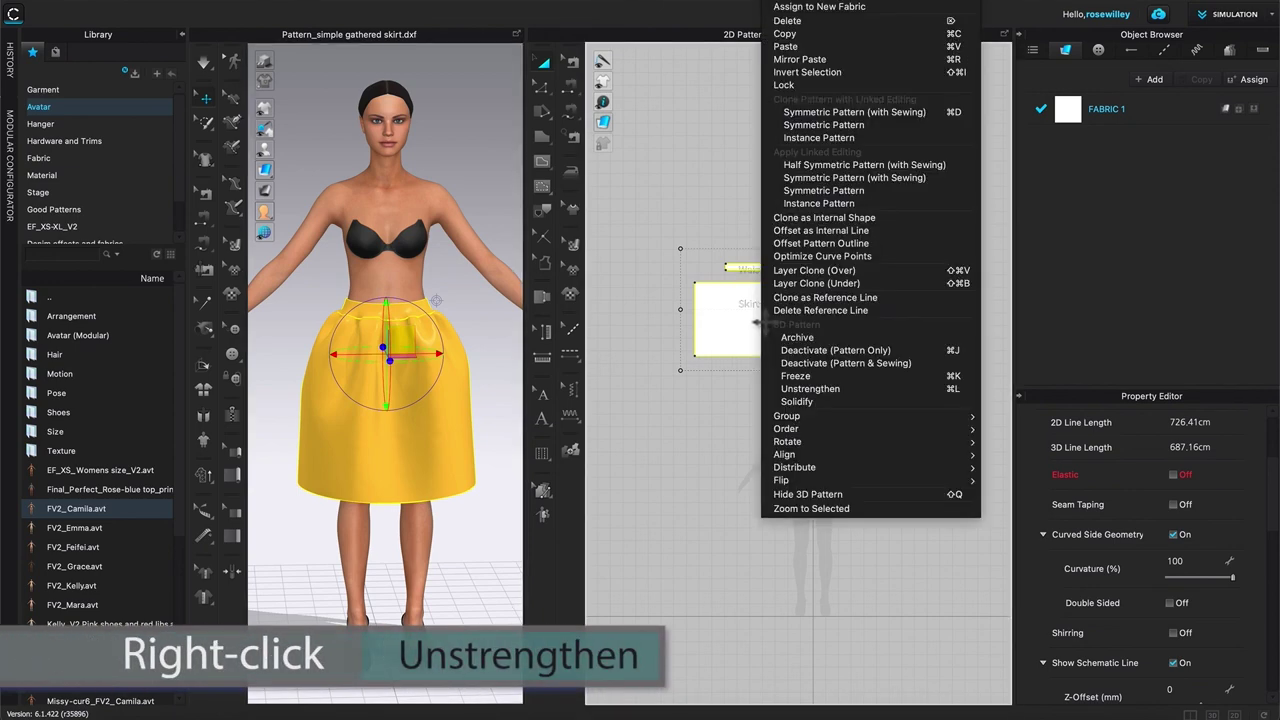
pyautogui.click(866, 389)
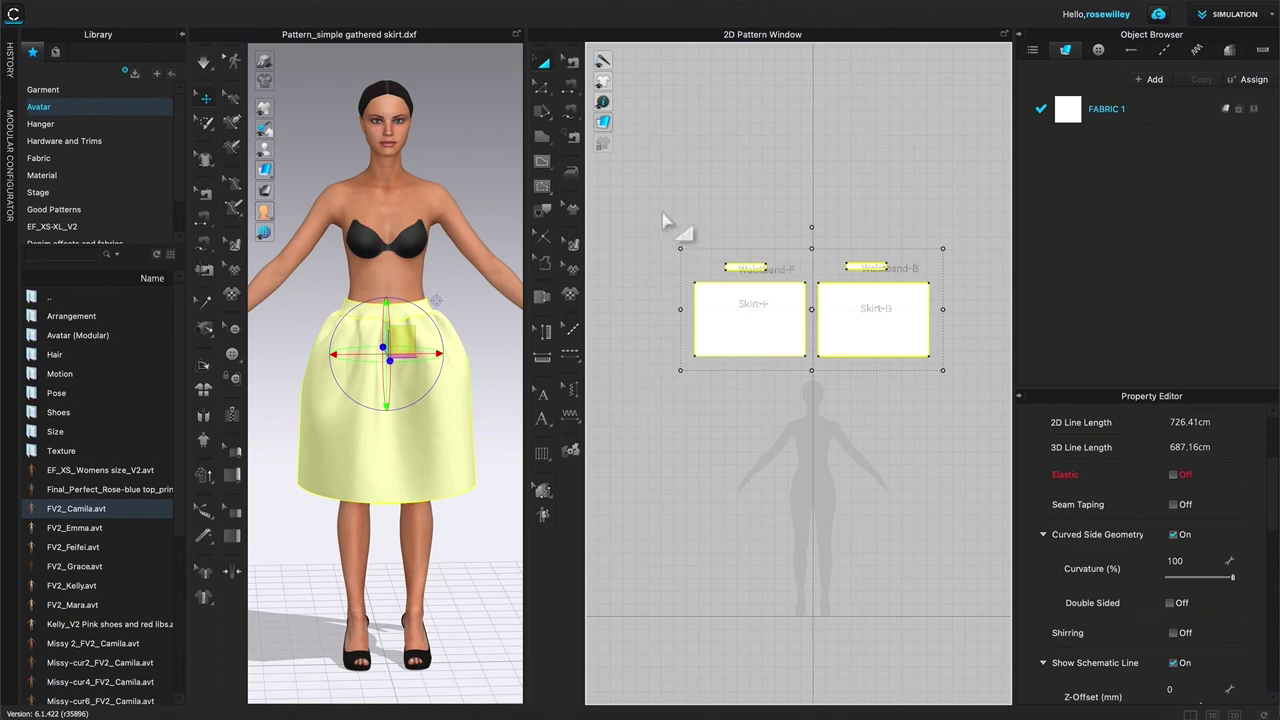
pyautogui.click(703, 176)
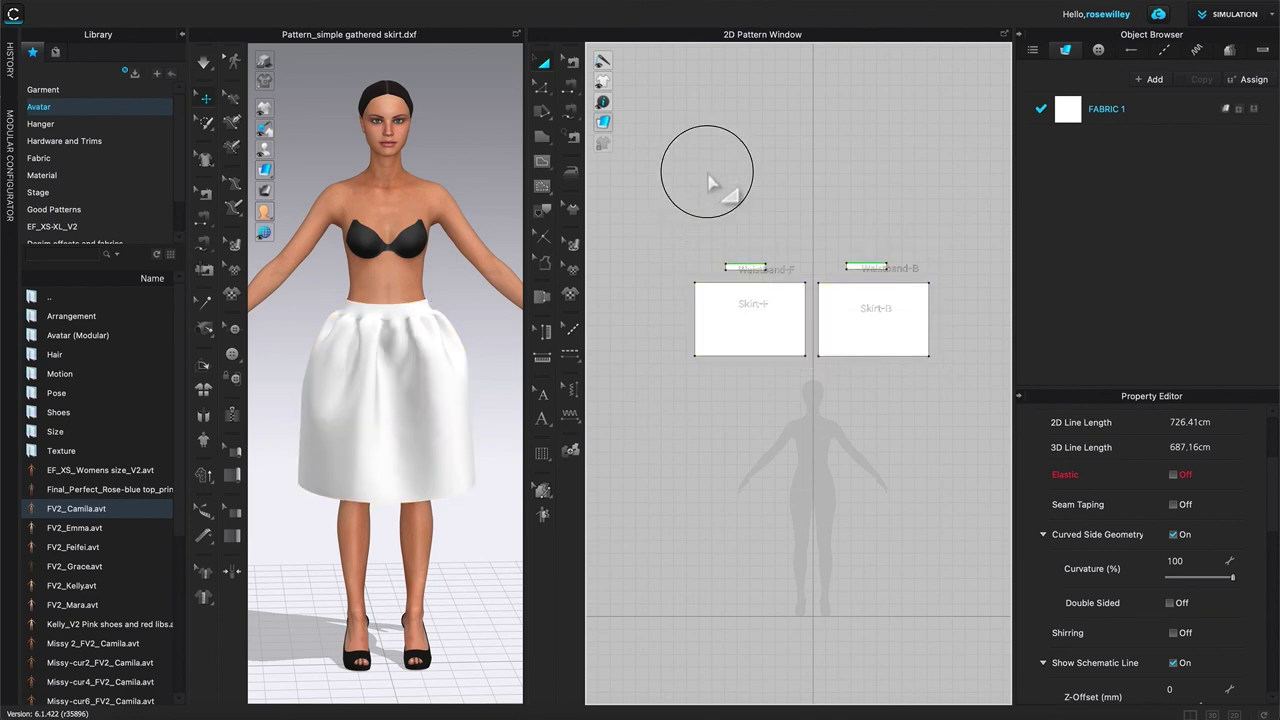
pyautogui.keyDown('ctrl'); pyautogui.moveTo(457, 505); pyautogui.dragTo(462, 477, button='right'); pyautogui.keyUp('ctrl')
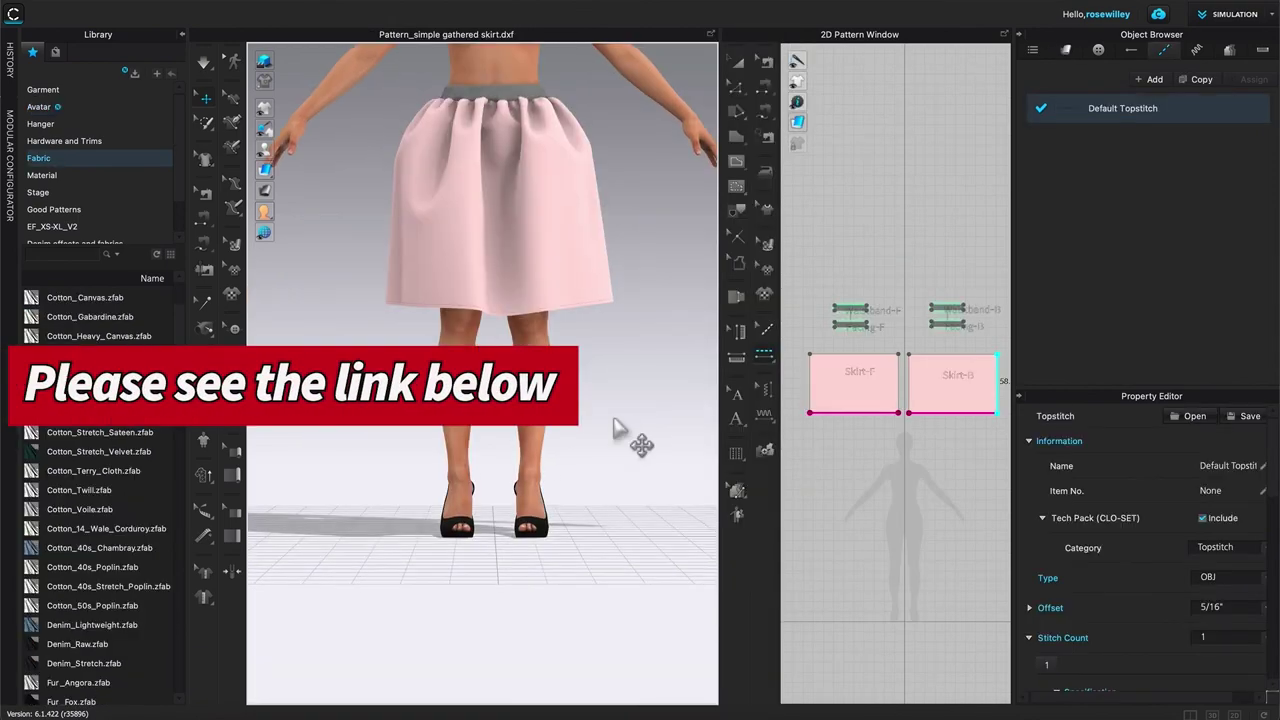
# Step: Orbit around the avatar to inspect the pink skirt and grey waistband from several sides
pyautogui.moveTo(610, 561); pyautogui.dragTo(508, 552, button='right')
pyautogui.moveTo(477, 657)
pyautogui.mouseDown(button='right')
pyautogui.moveTo(397, 635)
pyautogui.moveTo(397, 648)
pyautogui.moveTo(482, 661)
pyautogui.mouseUp(button='right')
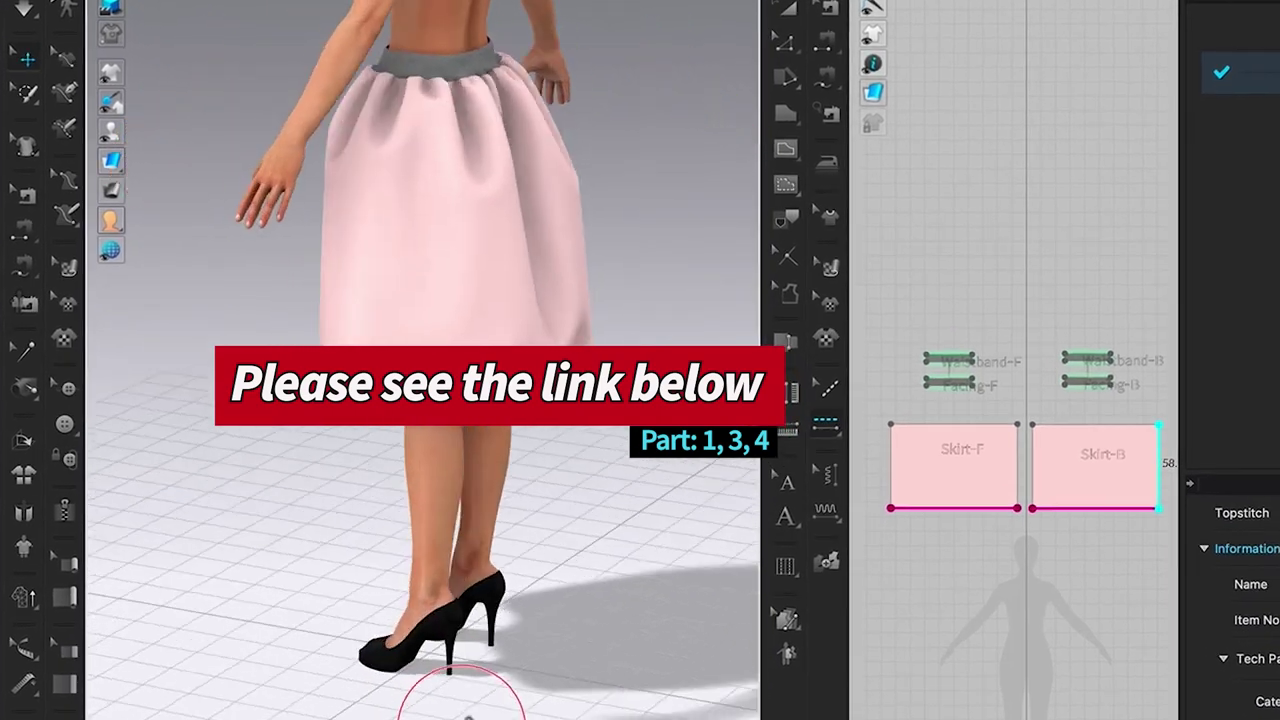
pyautogui.moveTo(467, 716)
pyautogui.mouseDown(button='right')
pyautogui.moveTo(597, 713)
pyautogui.moveTo(620, 683)
pyautogui.moveTo(614, 697)
pyautogui.moveTo(490, 705)
pyautogui.mouseUp(button='right')
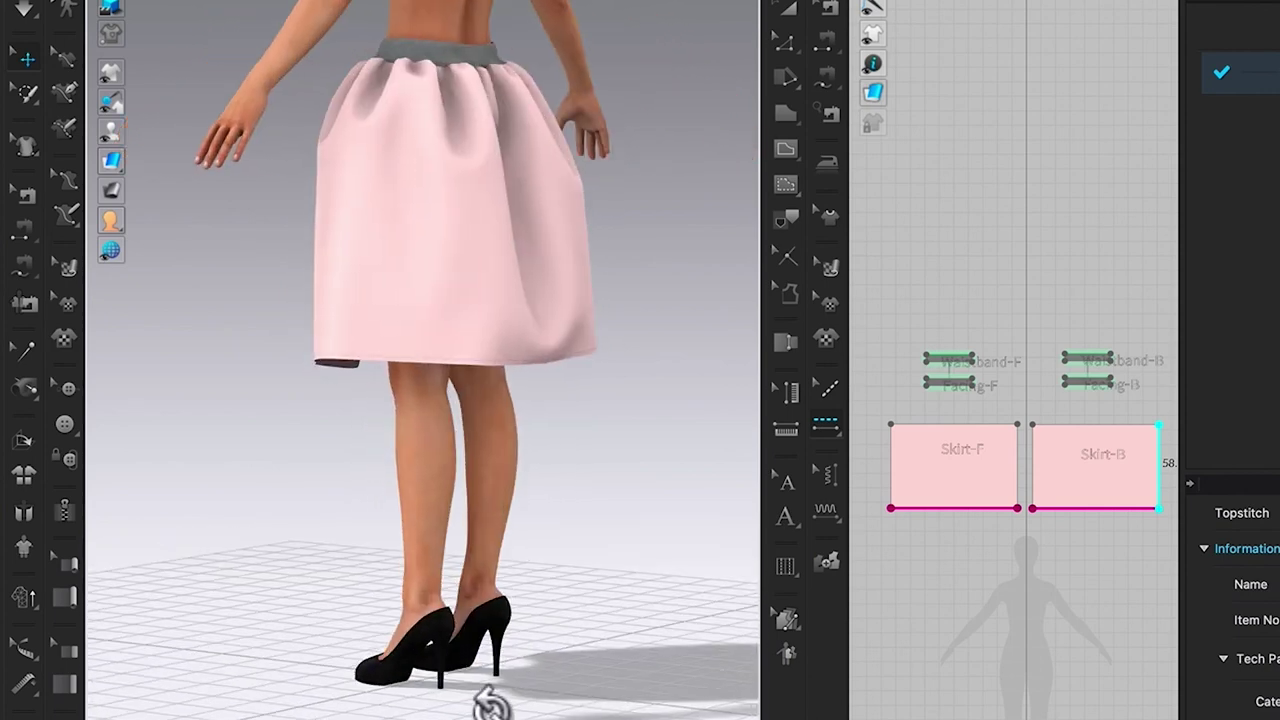